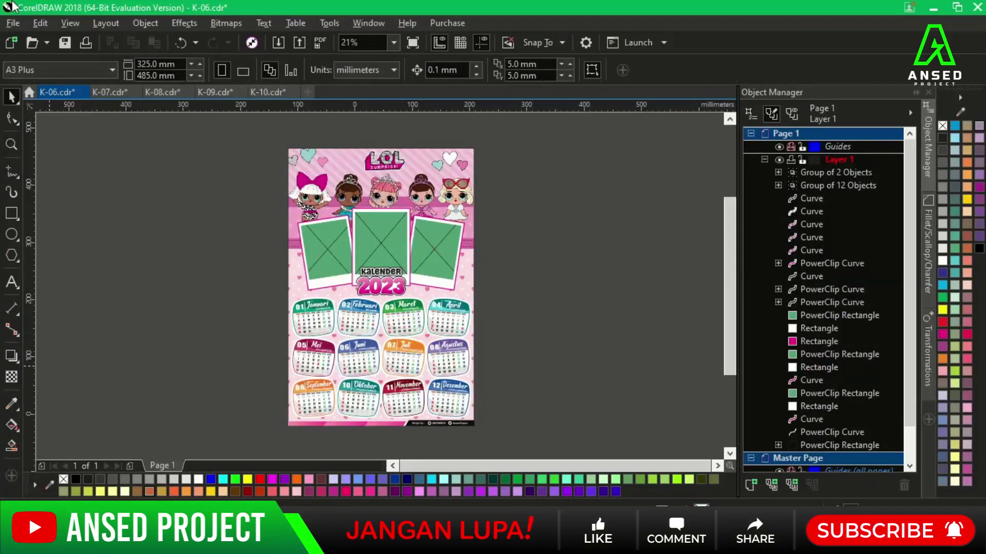
# Look through the K-07, K-08, K-09 and K-10 calendars, then return to K-06.
pyautogui.click(99, 91)
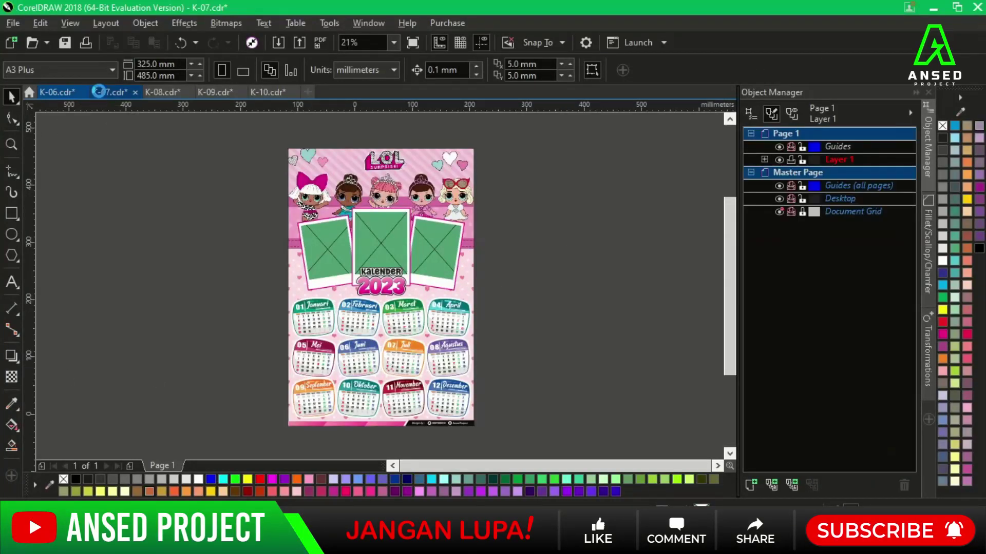
pyautogui.click(156, 91)
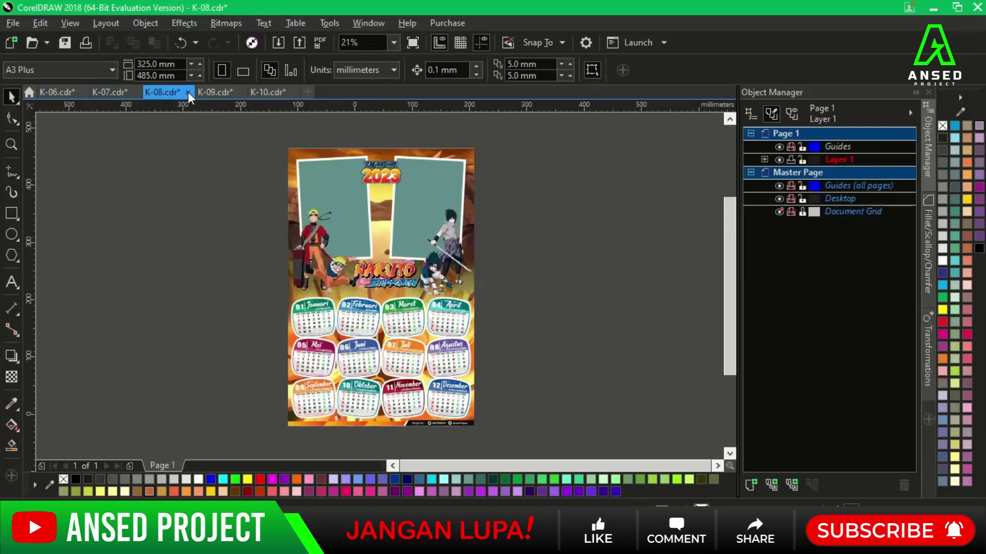
pyautogui.click(211, 92)
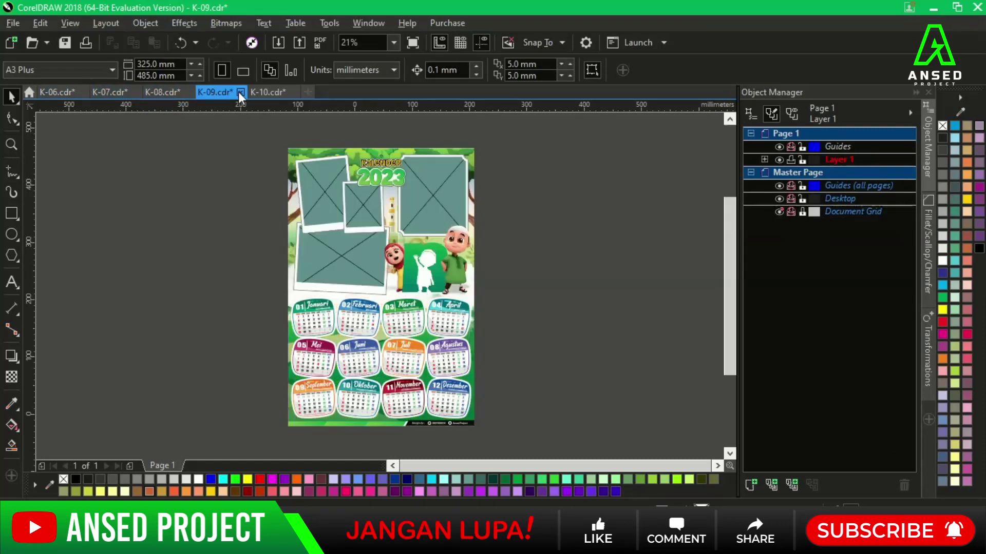
pyautogui.click(269, 91)
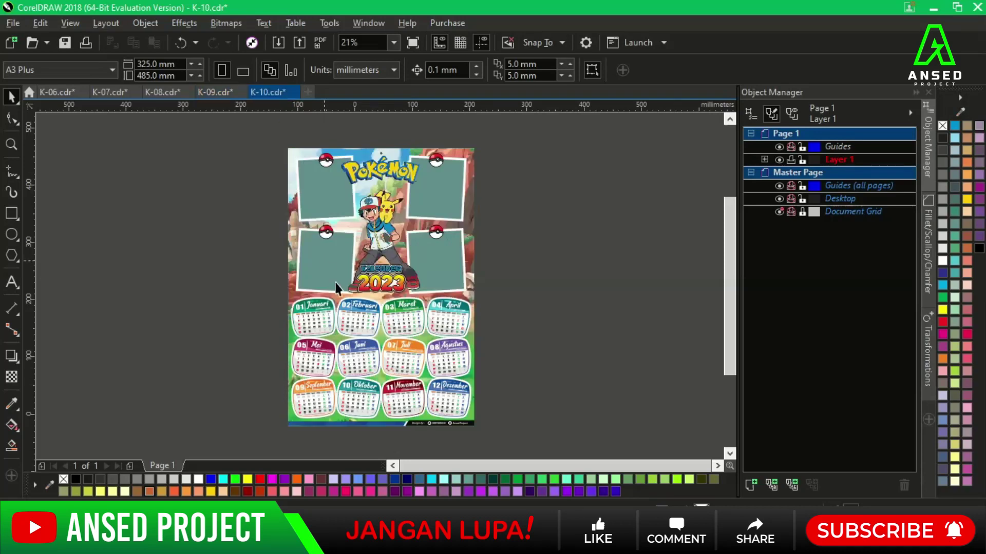
pyautogui.click(60, 92)
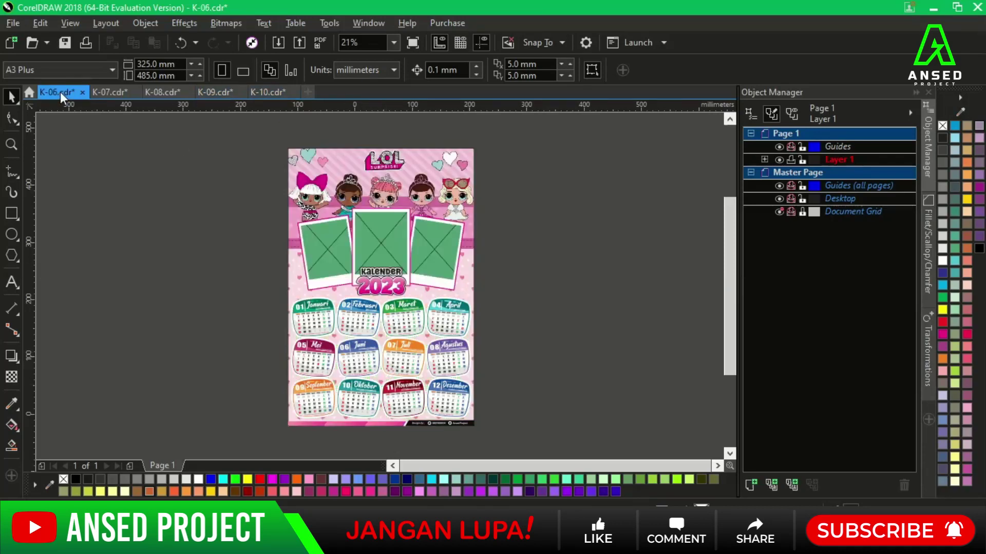
# Fit the whole K-06 calendar page in view.
pyautogui.scroll(2, 329, 350)
pyautogui.scroll(1, 376, 292)
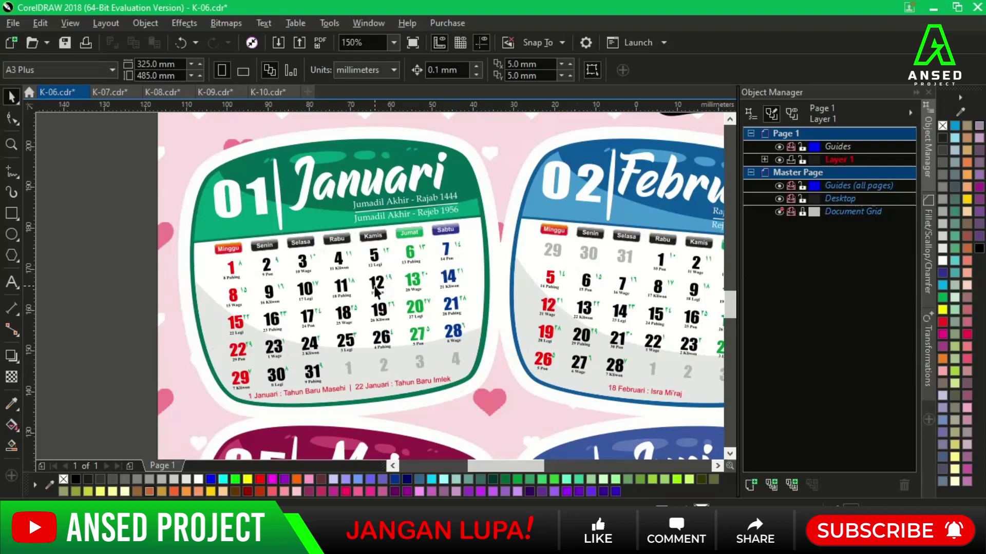
pyautogui.scroll(-3, 376, 292)
pyautogui.scroll(-2, 380, 292)
pyautogui.scroll(-1, 384, 295)
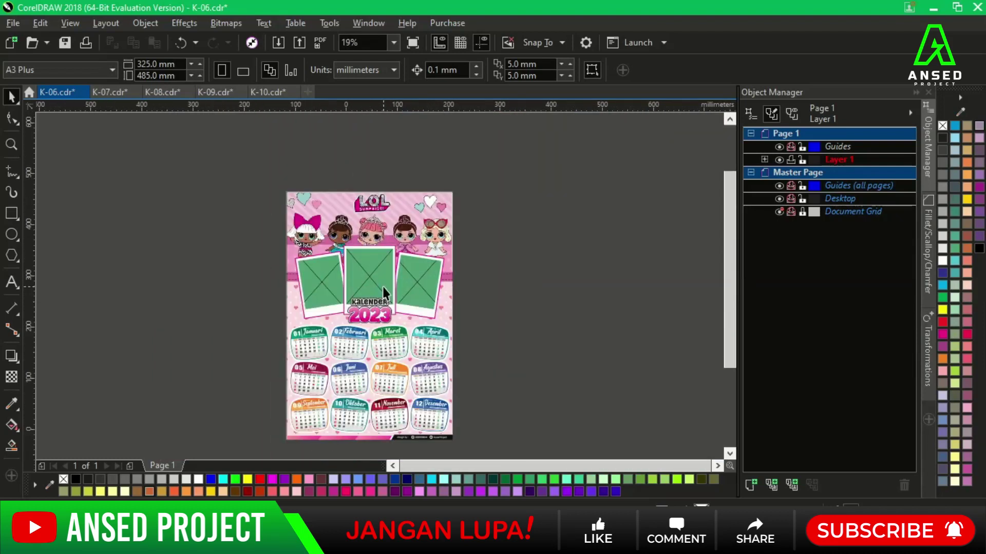
pyautogui.scroll(1, 383, 293)
pyautogui.click(393, 43)
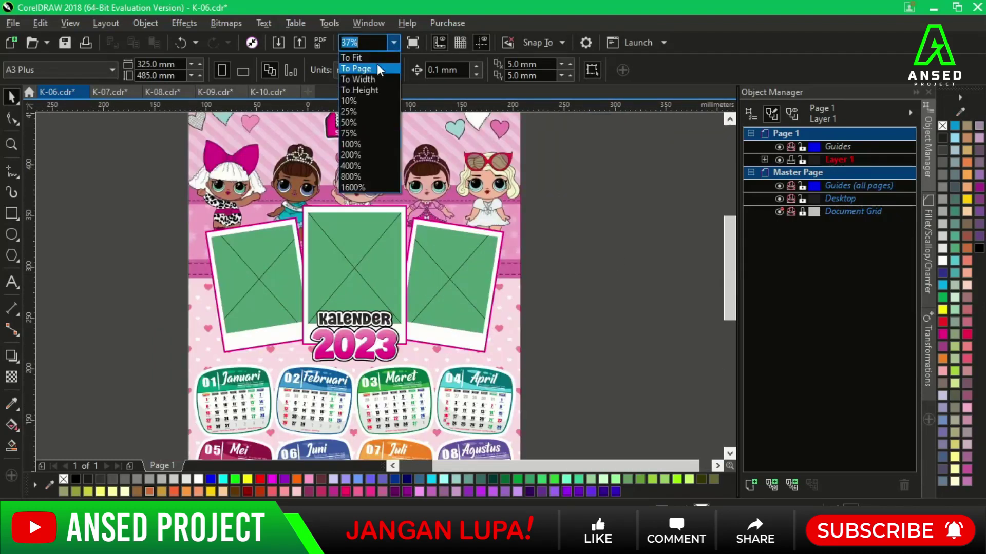
pyautogui.click(378, 68)
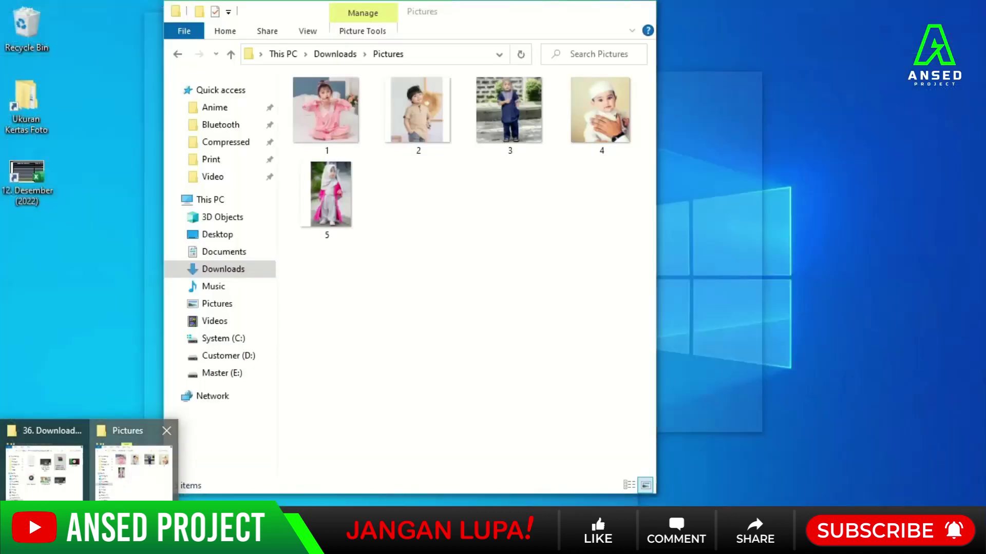
# Drag photos 1 and 5 from the Pictures folder onto the K-06 canvas.
pyautogui.click(134, 461)
pyautogui.click(345, 127)
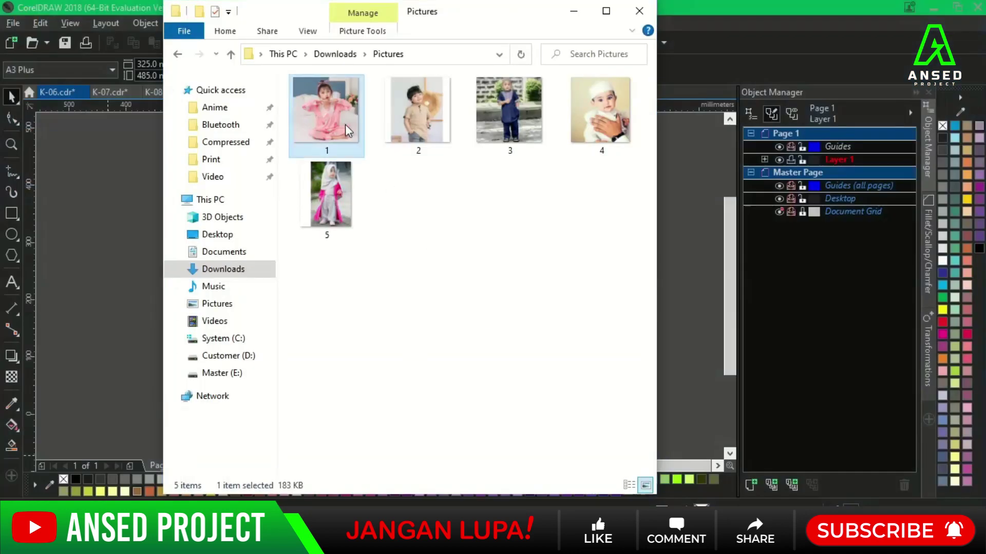
pyautogui.keyDown('ctrl'); pyautogui.click(332, 196); pyautogui.keyUp('ctrl')
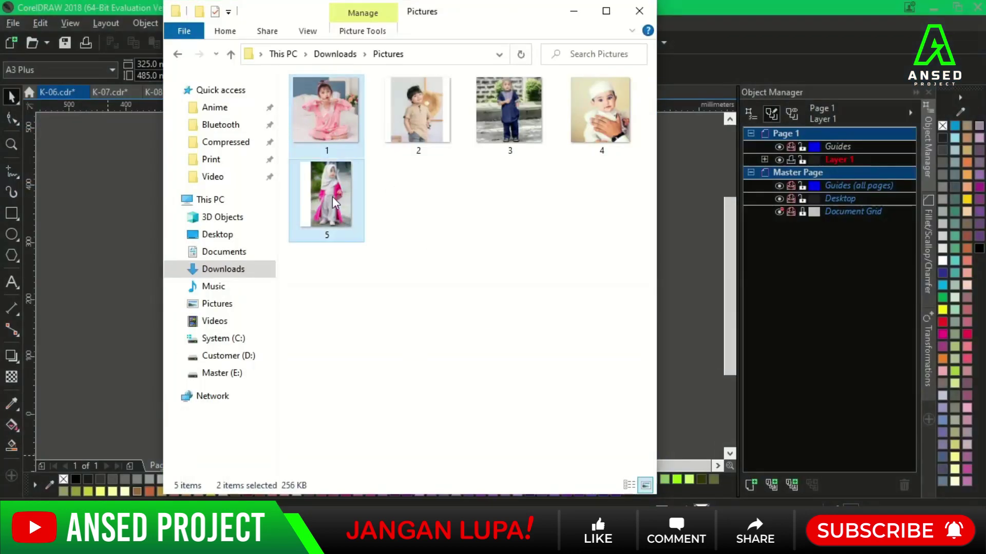
pyautogui.moveTo(354, 149); pyautogui.dragTo(98, 231)
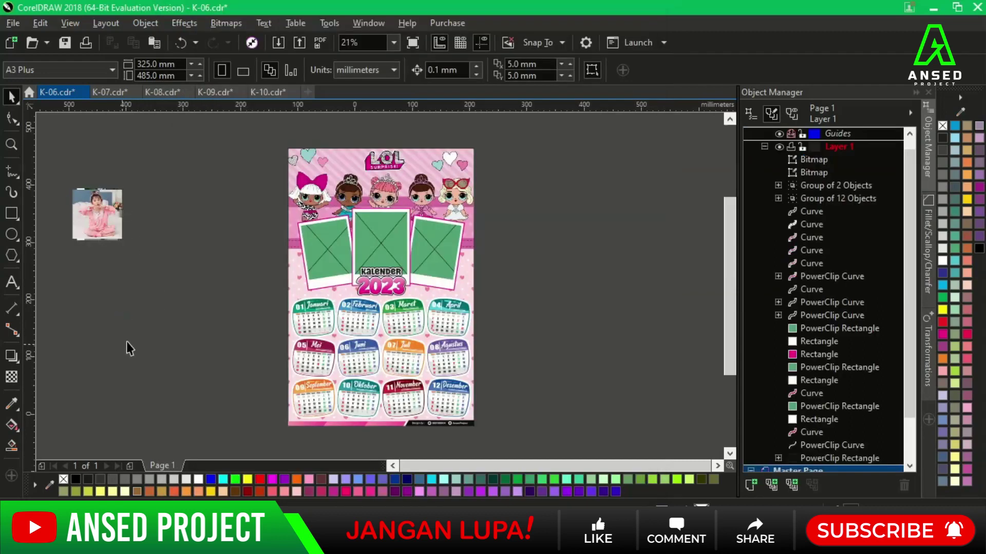
# Crop the white strip off the left edge of the hijab girl photo.
pyautogui.moveTo(100, 213); pyautogui.dragTo(218, 294)
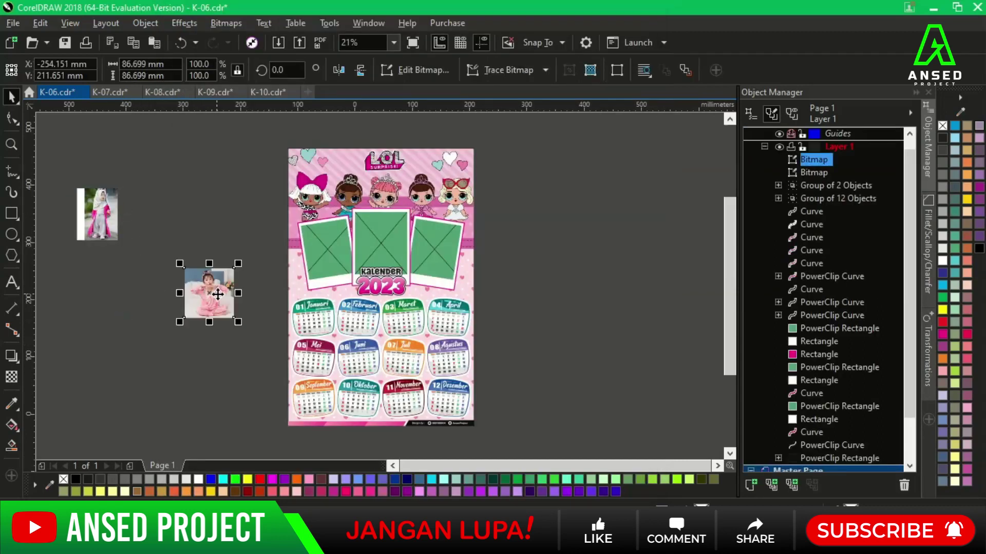
pyautogui.click(108, 218)
pyautogui.hotkey('shift', 'F2')
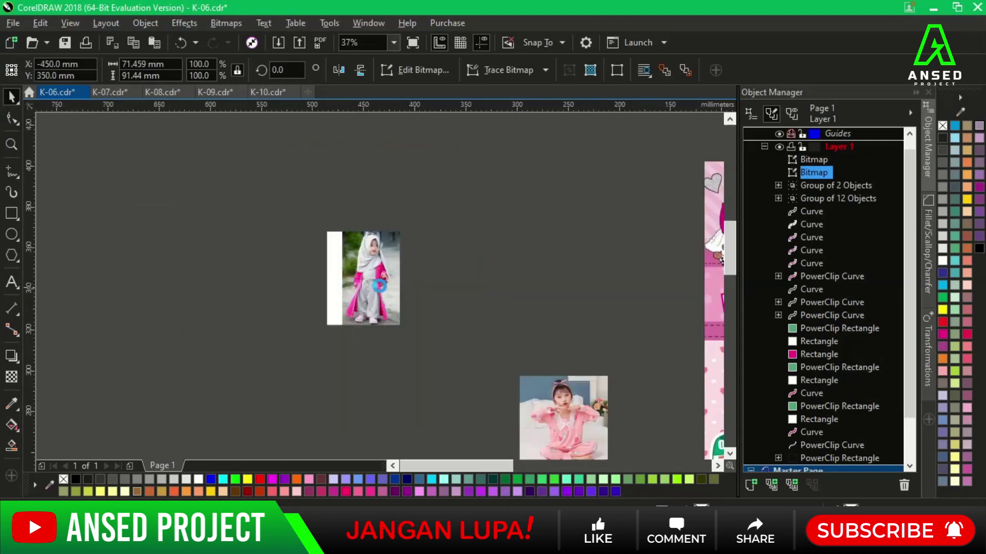
pyautogui.click(11, 118)
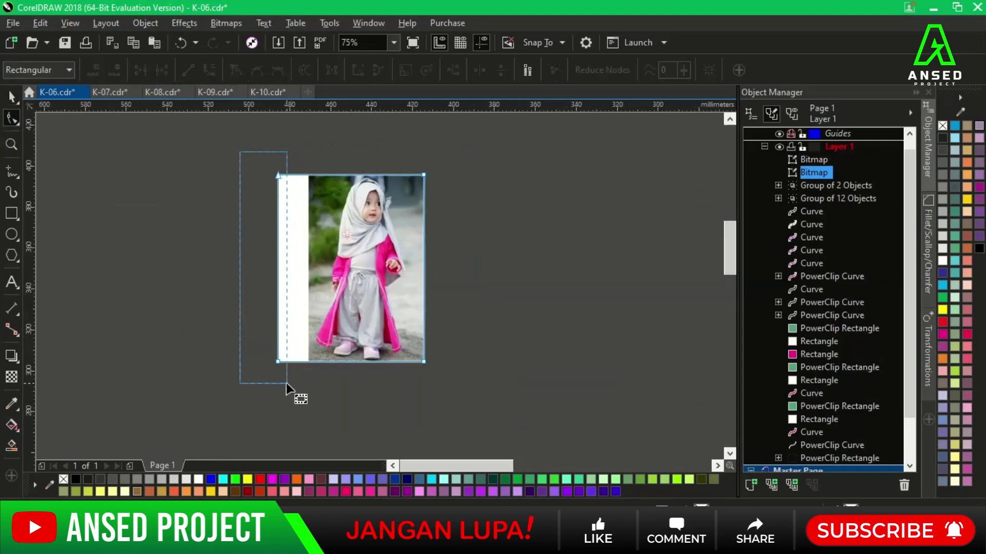
pyautogui.moveTo(279, 361); pyautogui.dragTo(309, 361)
pyautogui.press('space')
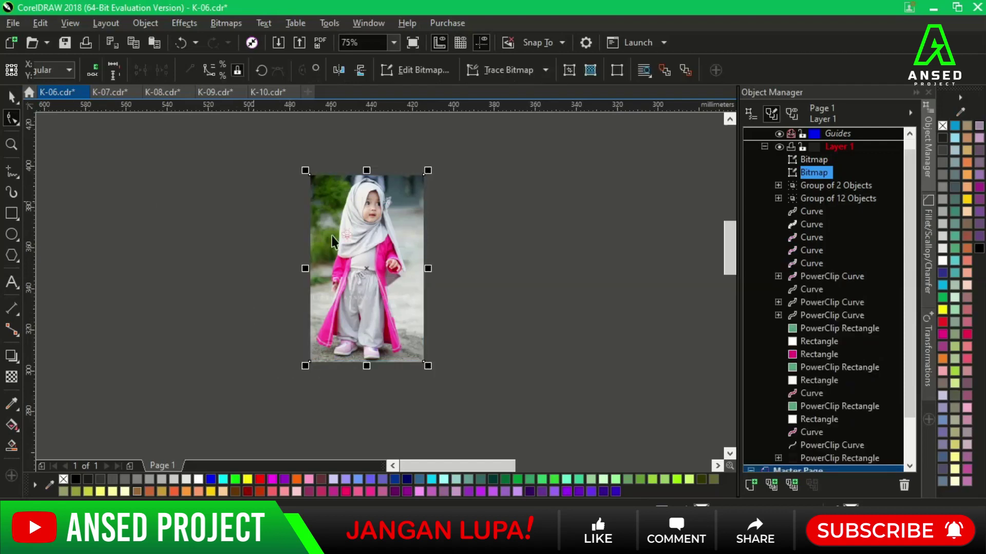
# Duplicate the pink-outfit girl photo beside the calendar.
pyautogui.scroll(-4, 333, 241)
pyautogui.scroll(-1, 378, 288)
pyautogui.hotkey('ctrl', 'v')
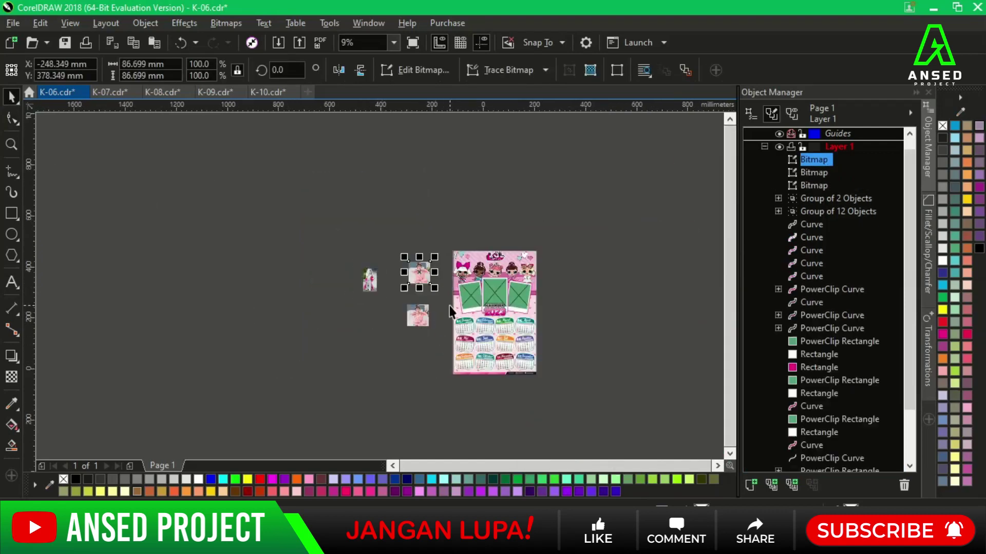
pyautogui.scroll(2, 449, 312)
pyautogui.click(226, 241)
pyautogui.press('Escape')
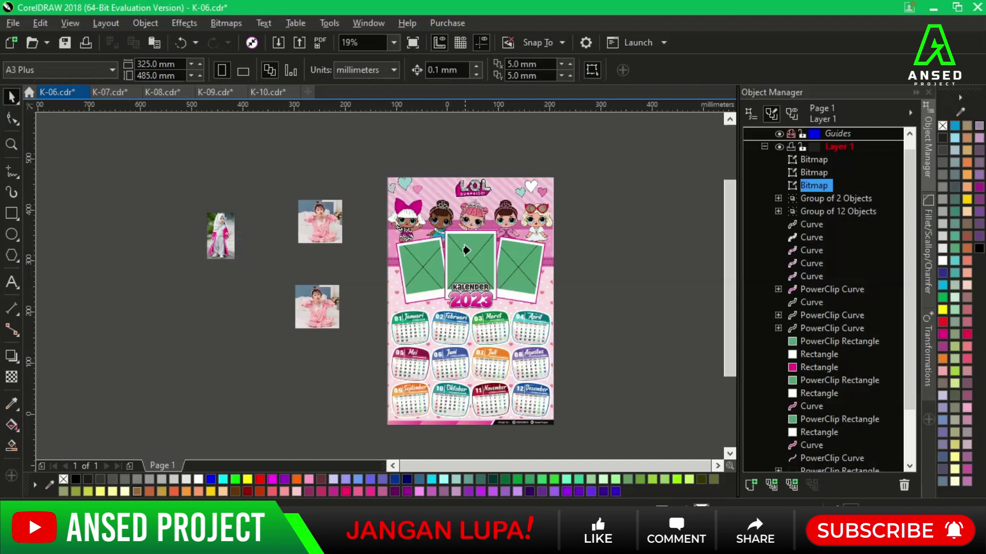
# PowerClip the hijab girl photo into the middle frame and shift it lower.
pyautogui.click(466, 250)
pyautogui.scroll(2, 467, 251)
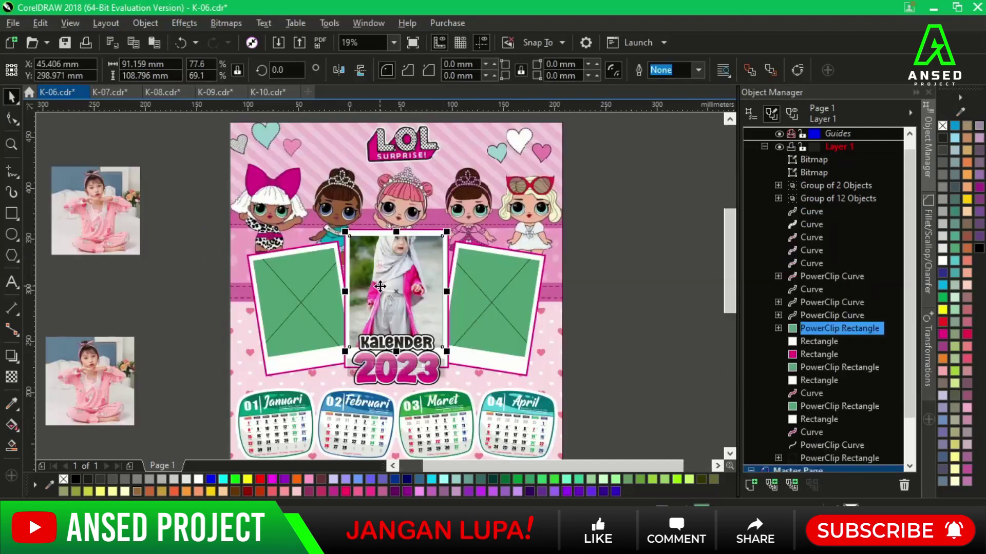
pyautogui.doubleClick(404, 266)
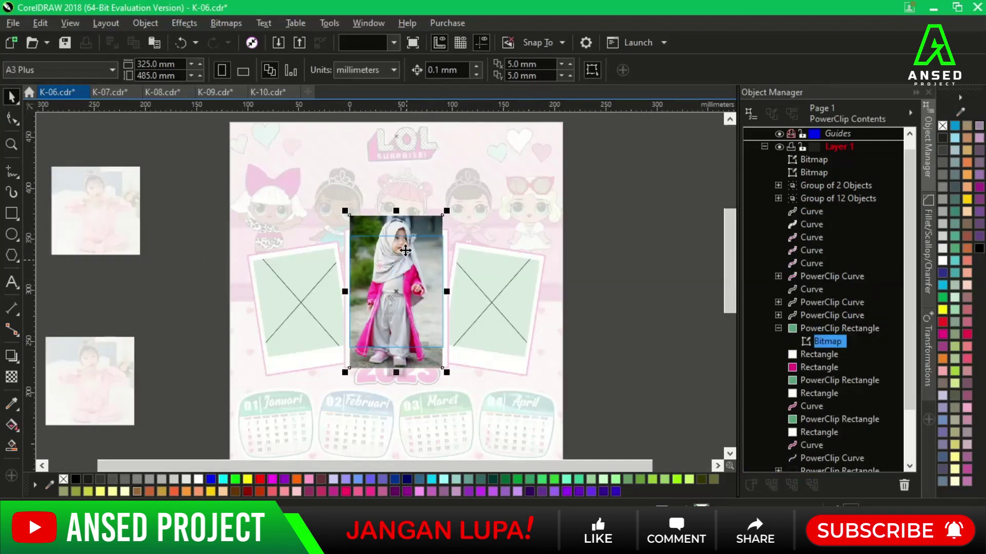
pyautogui.moveTo(404, 268)
pyautogui.mouseDown()
pyautogui.moveTo(404, 277)
pyautogui.moveTo(404, 268)
pyautogui.mouseUp()
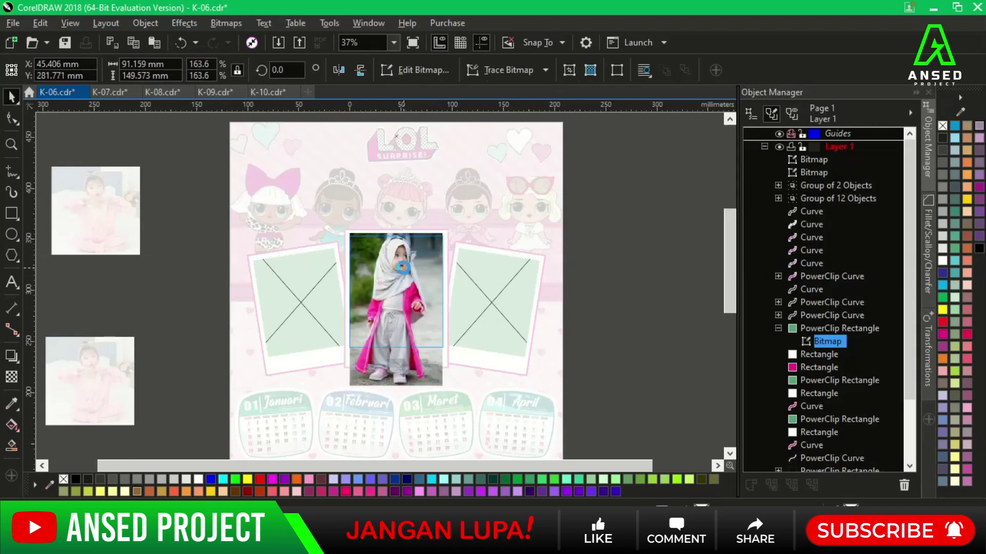
pyautogui.keyDown('ctrl'); pyautogui.click(404, 268); pyautogui.keyUp('ctrl')
# Fill the left and right frames with the pink-outfit photos and fit the page.
pyautogui.moveTo(96, 211); pyautogui.dragTo(285, 295)
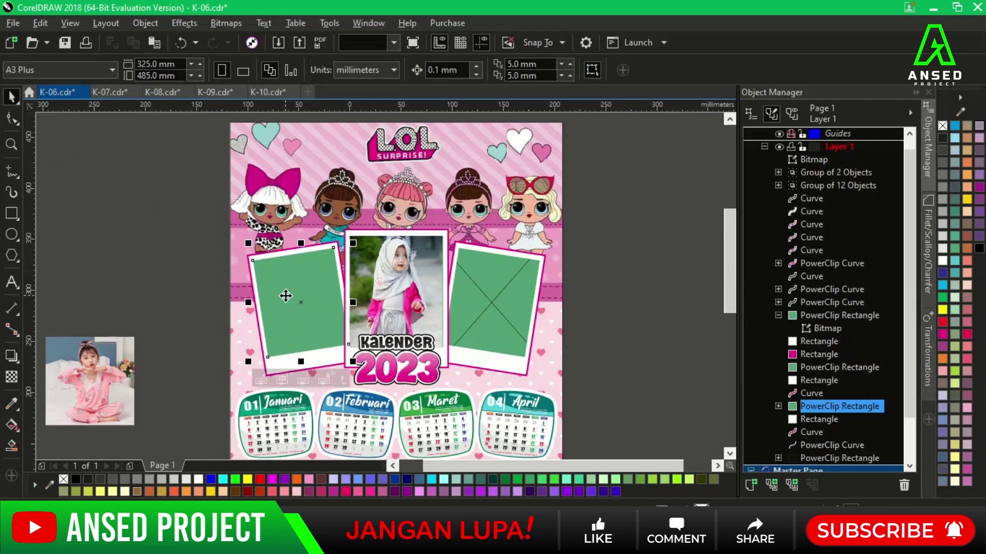
pyautogui.moveTo(132, 366); pyautogui.dragTo(494, 303)
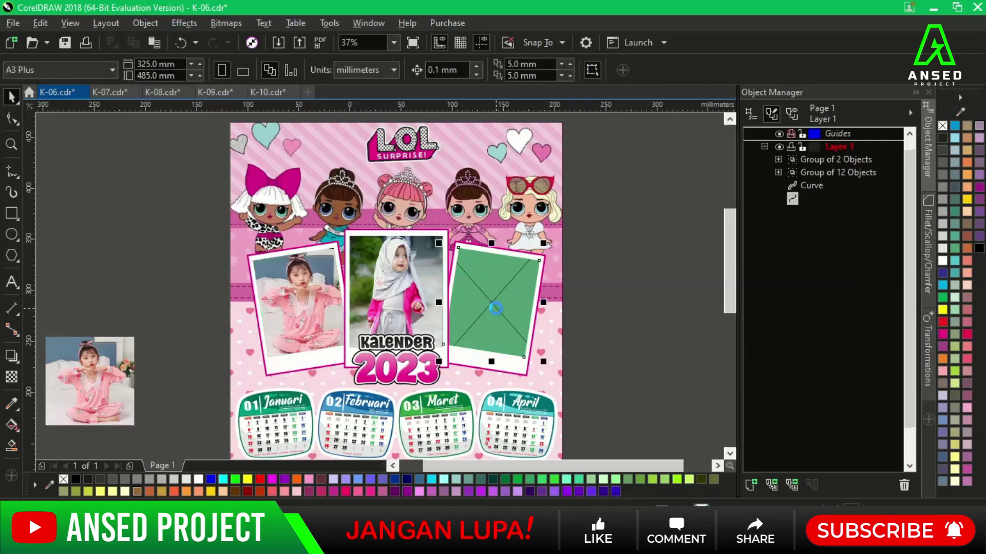
pyautogui.click(630, 297)
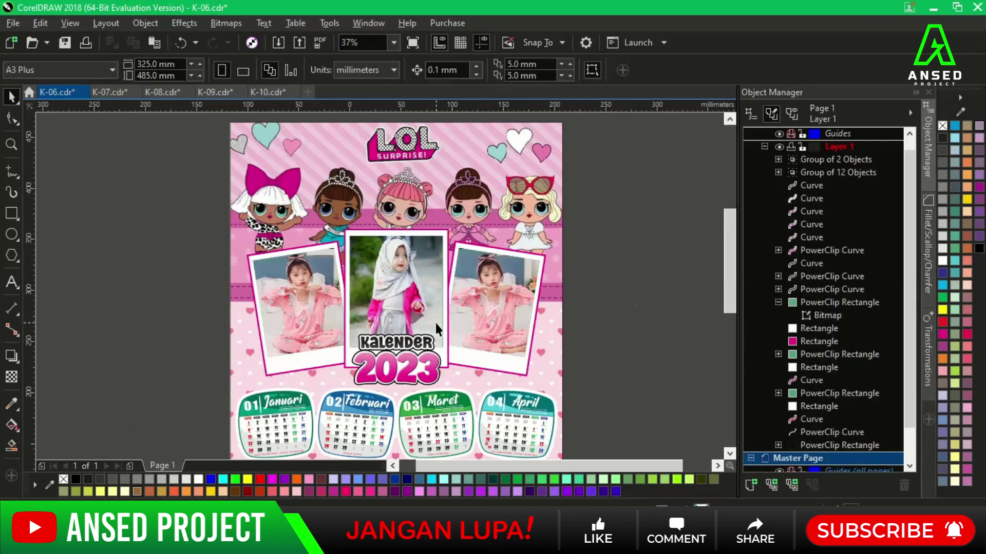
pyautogui.click(394, 43)
pyautogui.click(380, 71)
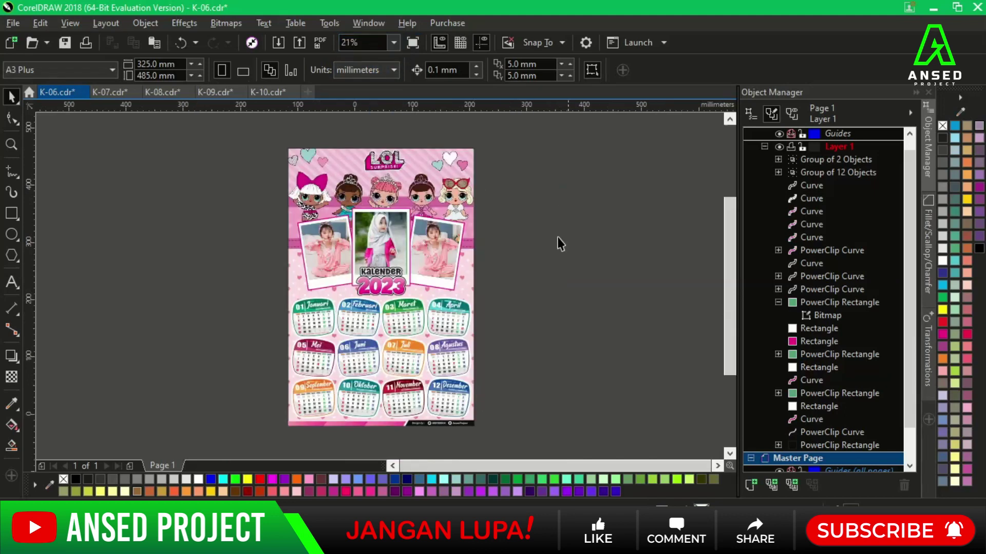
# Import photos 1 and 5 into the K-07 pony calendar.
pyautogui.click(109, 94)
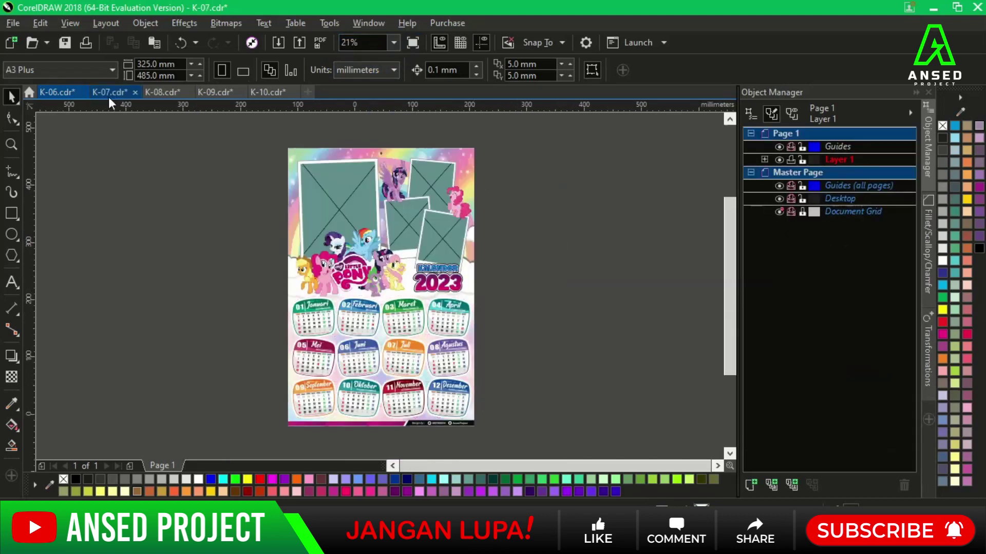
pyautogui.click(138, 467)
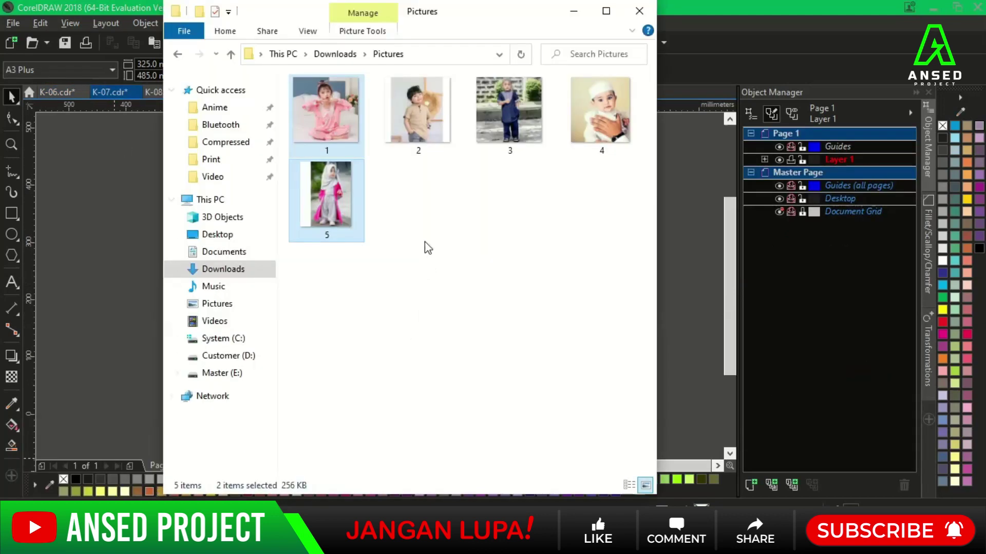
pyautogui.moveTo(328, 119)
pyautogui.mouseDown()
pyautogui.moveTo(93, 199)
pyautogui.moveTo(200, 299)
pyautogui.mouseUp()
pyautogui.click(110, 326)
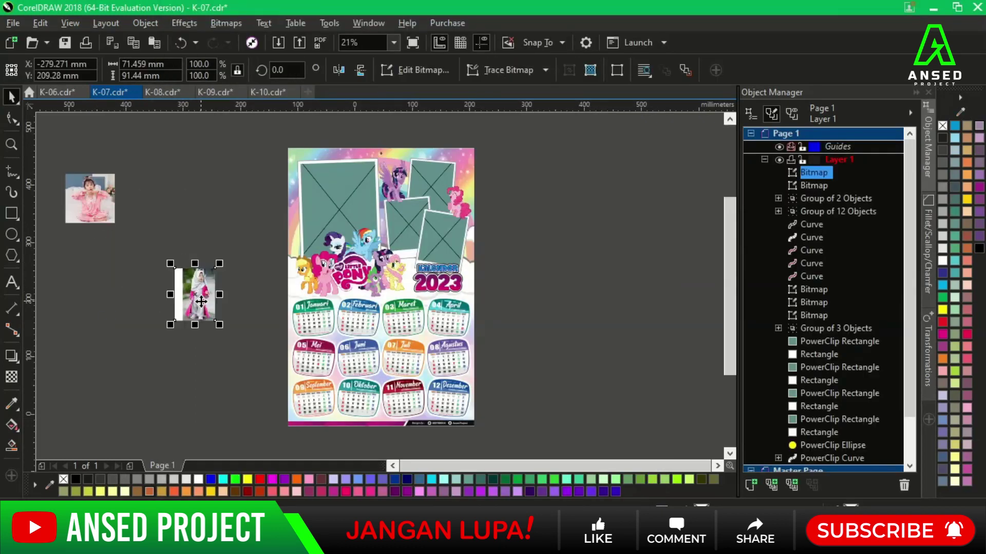
# Crop the hijab photo's left side and line both photos up beside the K-07 page.
pyautogui.click(12, 117)
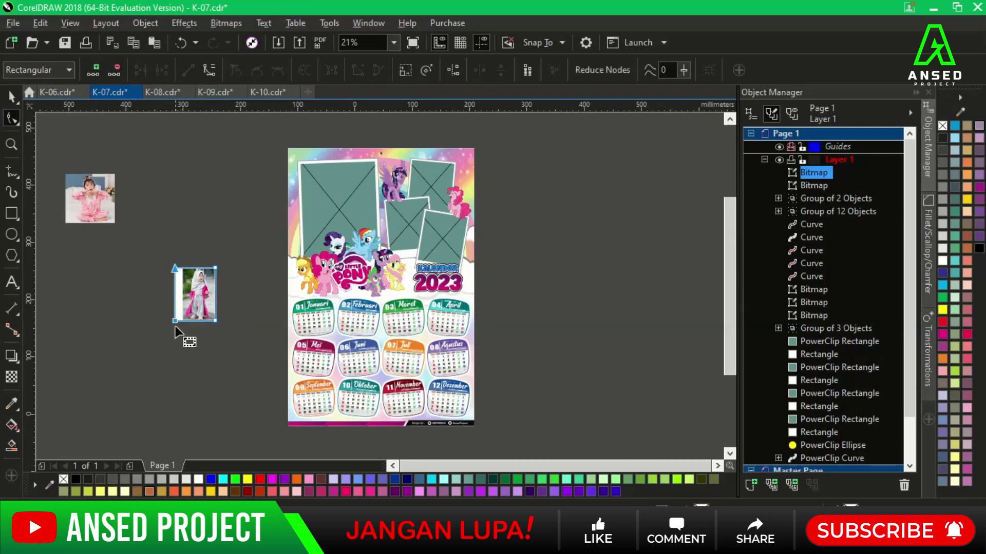
pyautogui.moveTo(175, 322); pyautogui.dragTo(183, 322)
pyautogui.press('space')
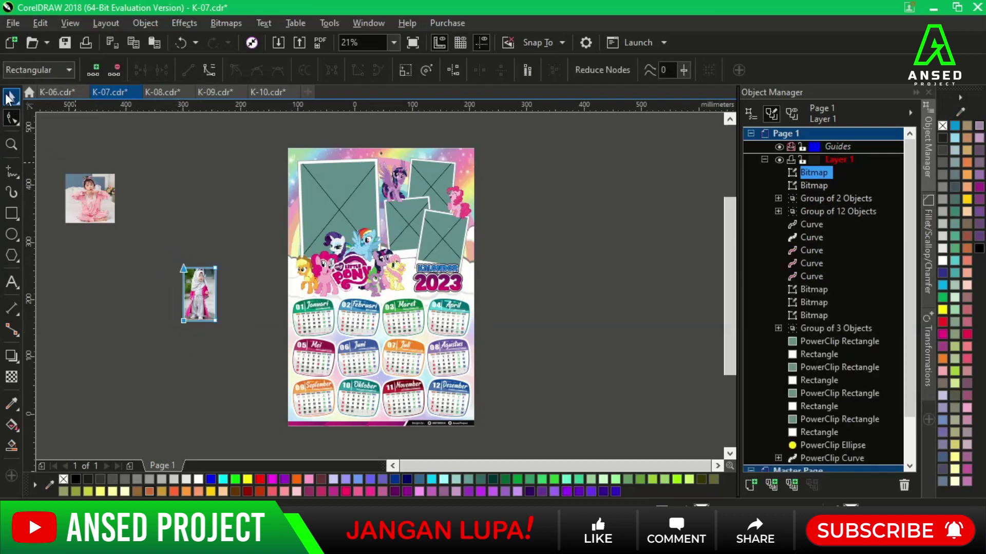
pyautogui.moveTo(104, 212); pyautogui.dragTo(209, 236)
pyautogui.moveTo(139, 180); pyautogui.dragTo(234, 356)
pyautogui.moveTo(191, 226); pyautogui.dragTo(250, 241)
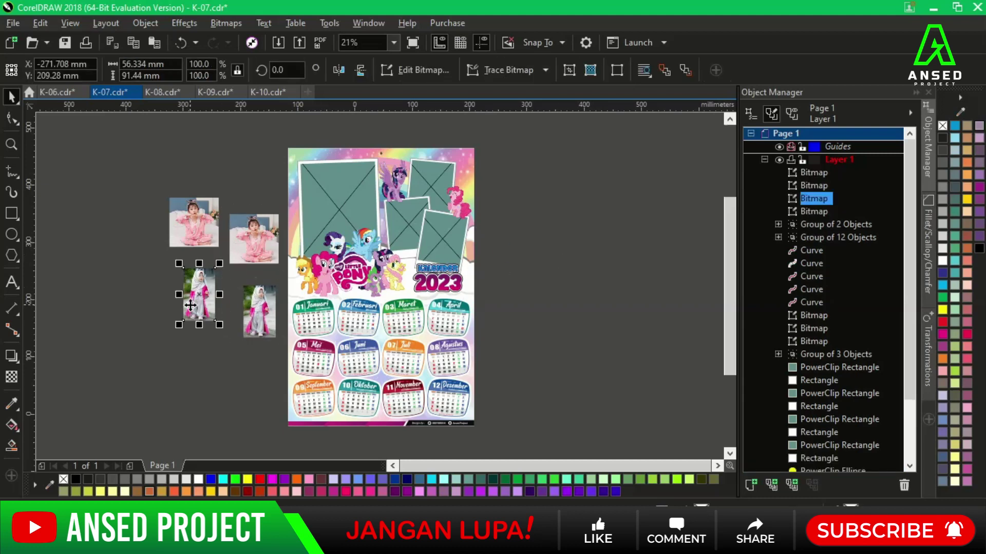
# PowerClip the hijab photo into the large left frame, shifted down, and move its copy beside the page.
pyautogui.moveTo(331, 196); pyautogui.dragTo(333, 196)
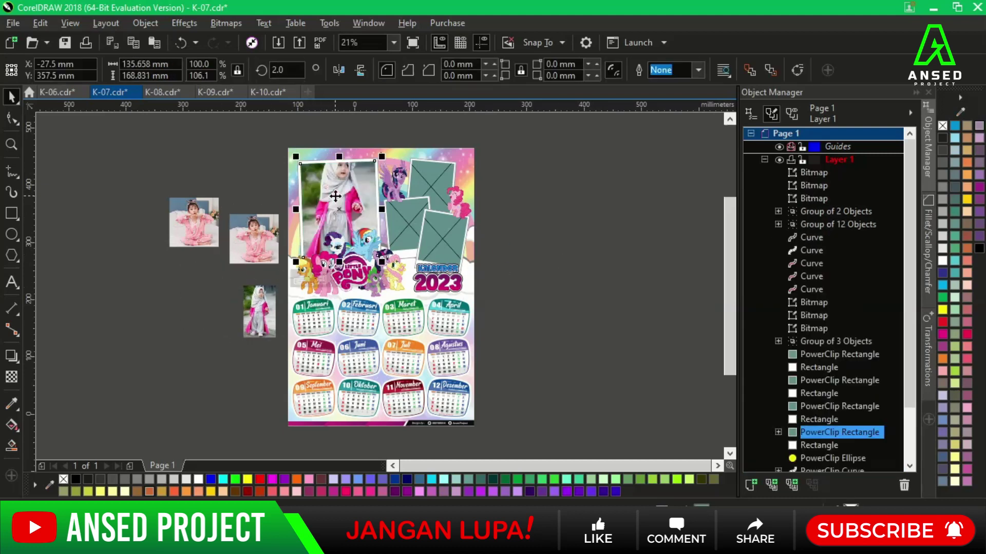
pyautogui.keyDown('ctrl'); pyautogui.click(337, 199); pyautogui.keyUp('ctrl')
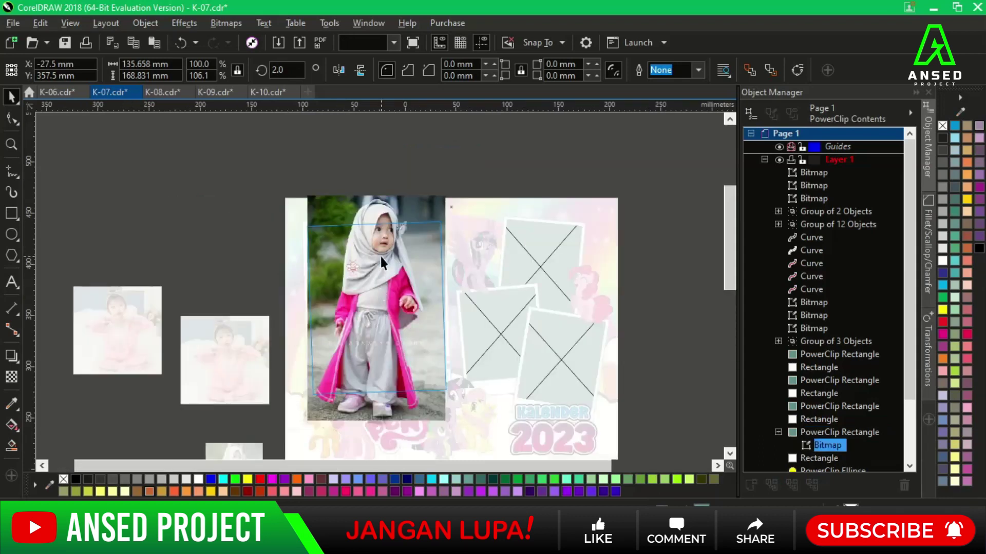
pyautogui.moveTo(379, 254); pyautogui.dragTo(380, 263)
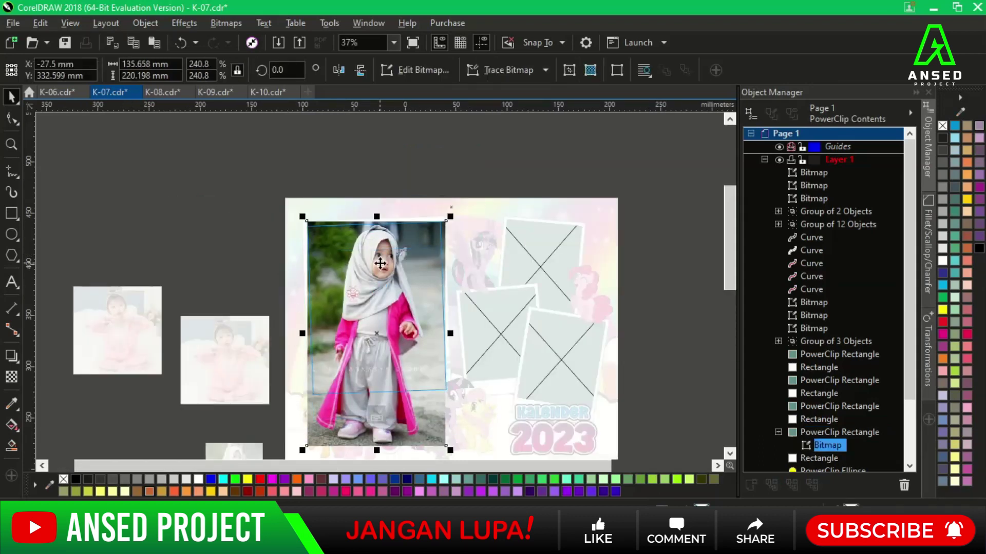
pyautogui.keyDown('ctrl'); pyautogui.click(245, 227); pyautogui.keyUp('ctrl')
pyautogui.click(198, 231)
pyautogui.moveTo(229, 444); pyautogui.dragTo(224, 204)
pyautogui.press('Escape')
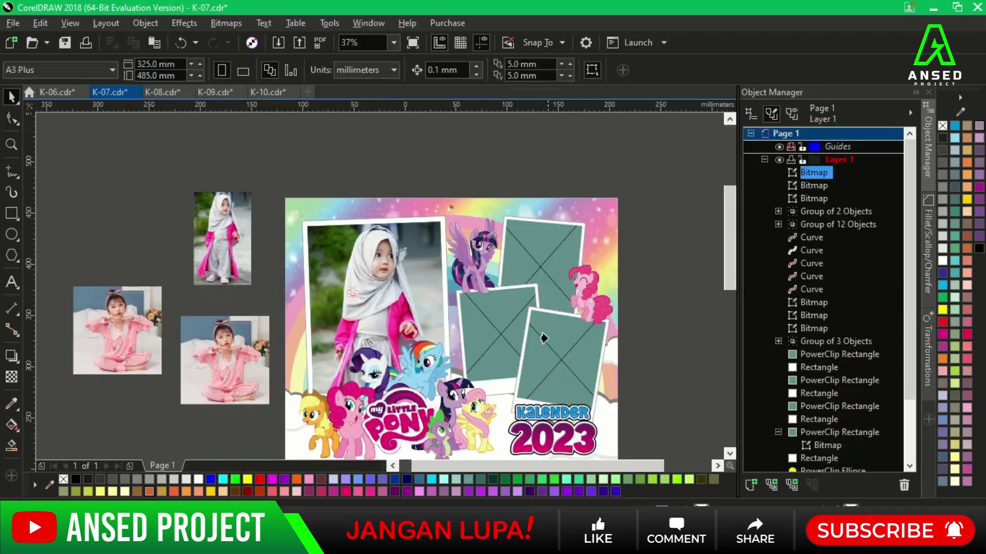
# PowerClip the hijab girl photo into the top-right frame, tilted to match it.
pyautogui.moveTo(544, 257); pyautogui.dragTo(546, 257)
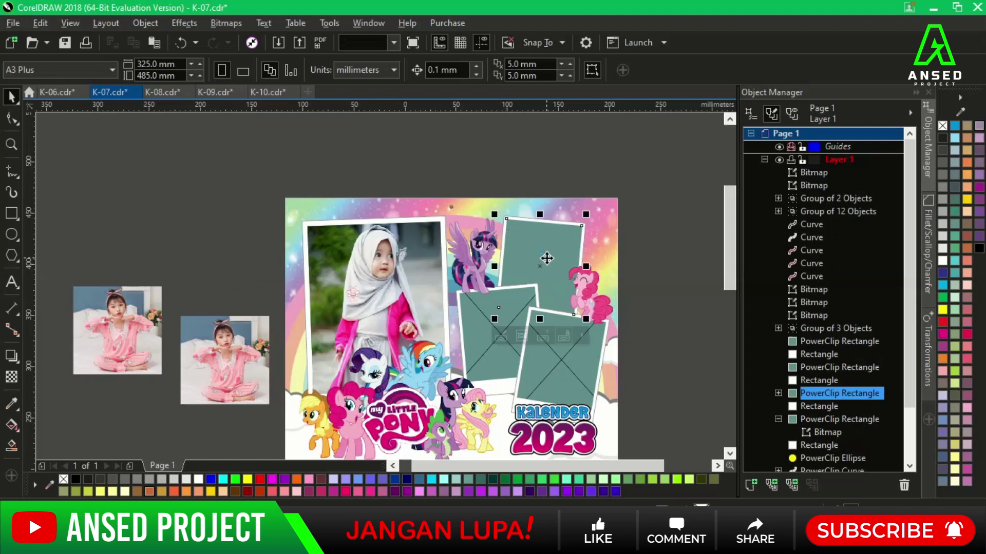
pyautogui.doubleClick(546, 255)
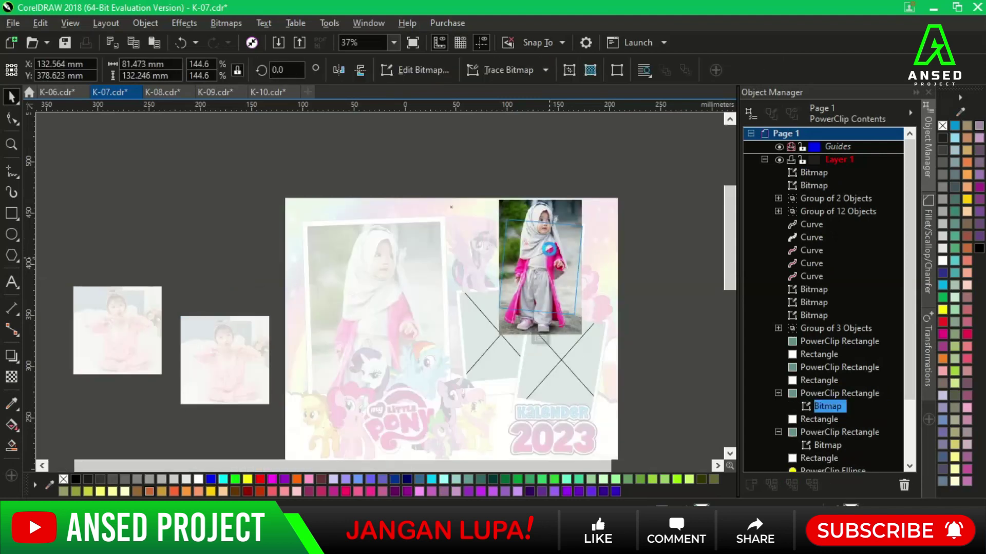
pyautogui.click(549, 249)
pyautogui.click(560, 243)
pyautogui.moveTo(586, 216); pyautogui.dragTo(619, 214)
pyautogui.click(576, 244)
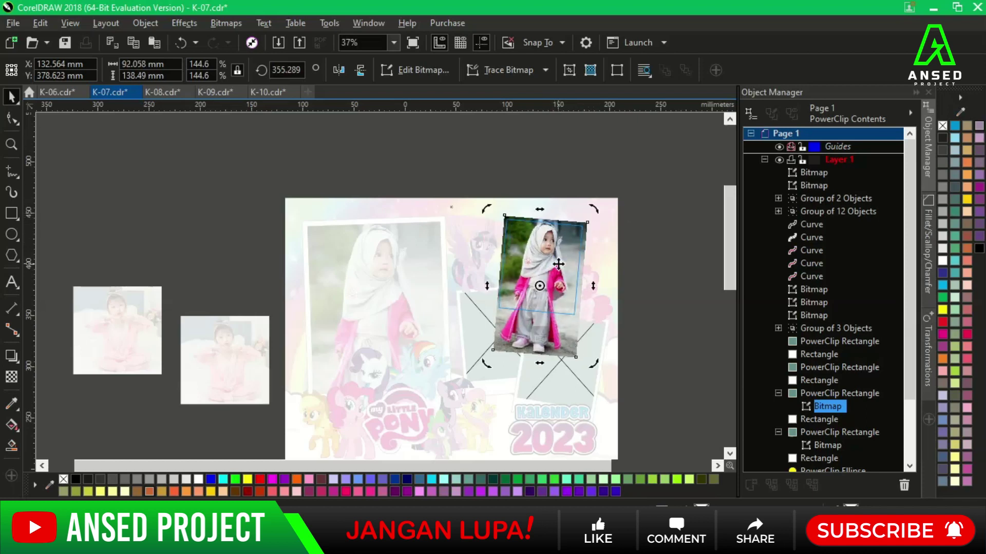
pyautogui.click(242, 343)
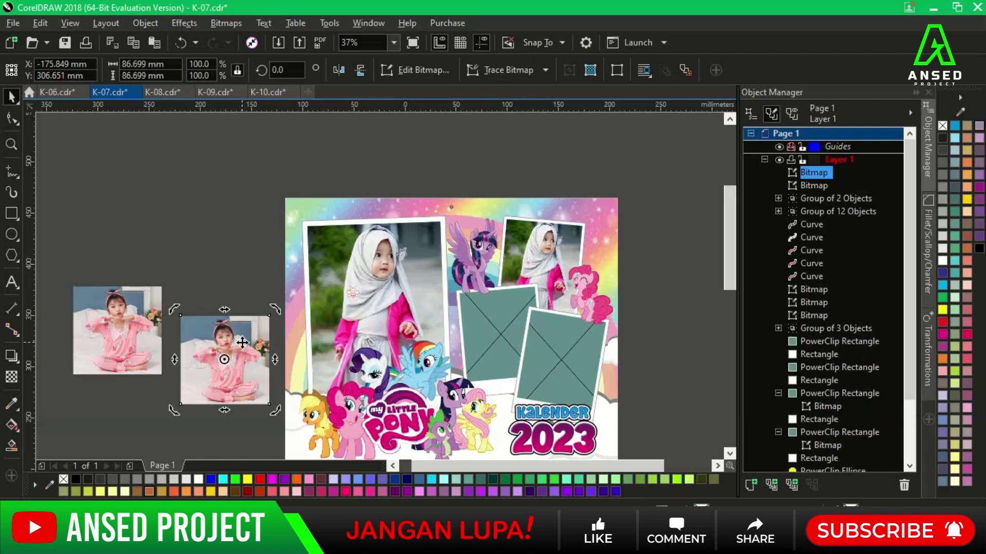
# Fill the lower-middle and remaining frames with the pink girl photos and fit the page.
pyautogui.moveTo(237, 357); pyautogui.dragTo(503, 332)
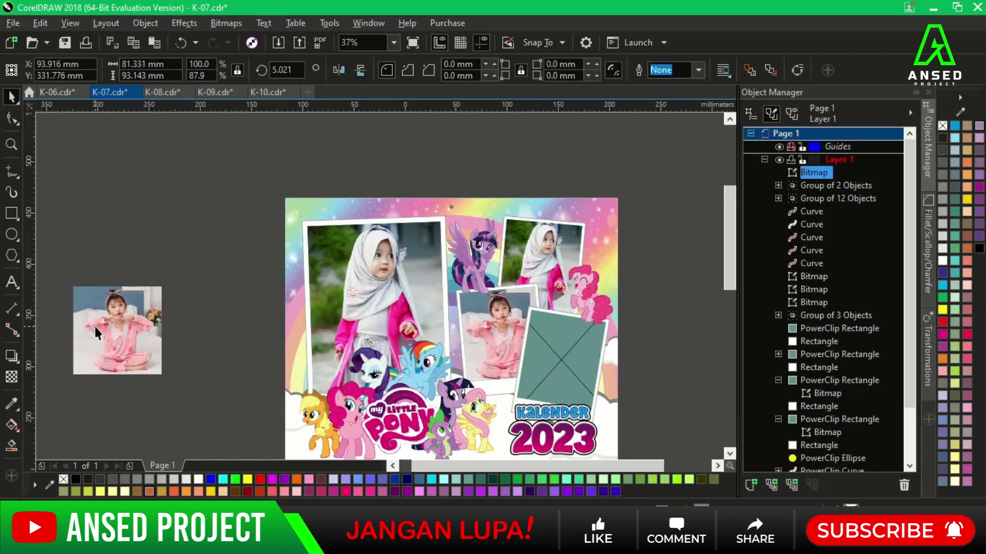
pyautogui.moveTo(94, 324); pyautogui.dragTo(602, 360)
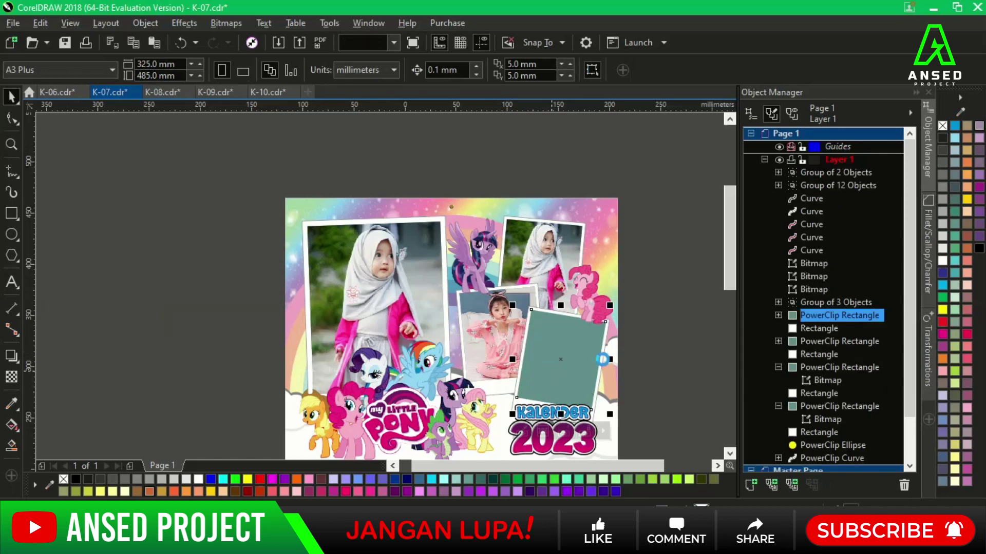
pyautogui.click(688, 341)
pyautogui.click(395, 42)
pyautogui.click(365, 60)
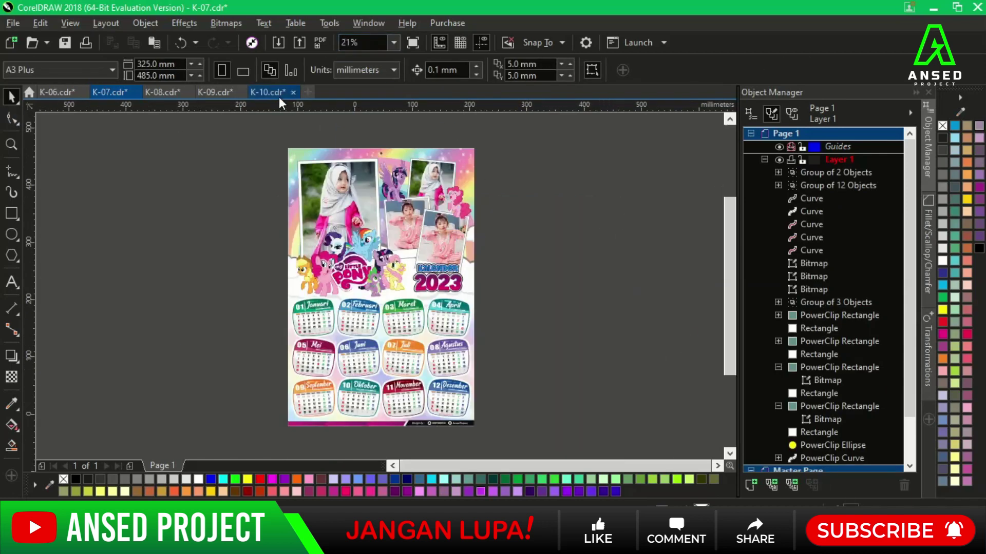
# Drag photos 2 and 3 from the Pictures folder into the K-08 Naruto calendar.
pyautogui.click(153, 91)
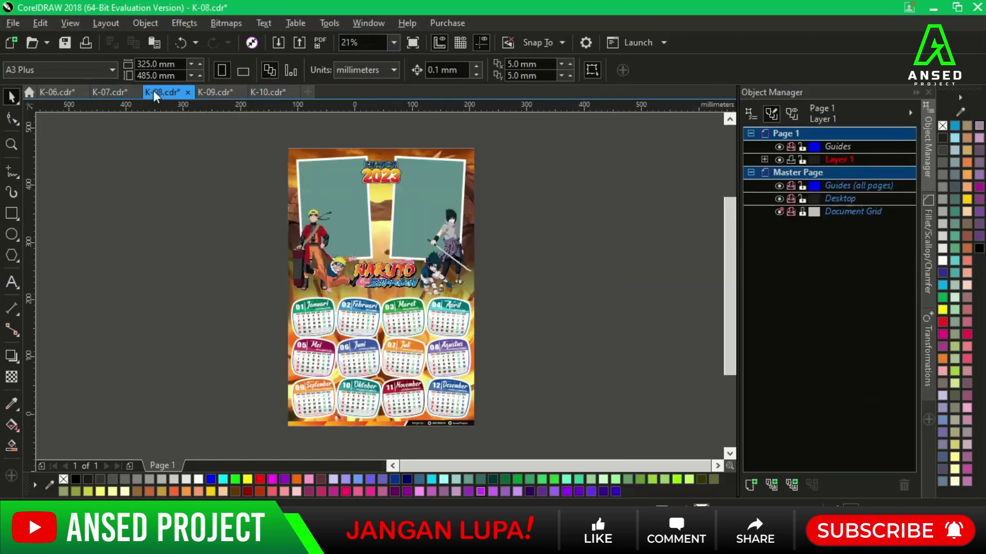
pyautogui.click(134, 470)
pyautogui.click(595, 236)
pyautogui.click(430, 131)
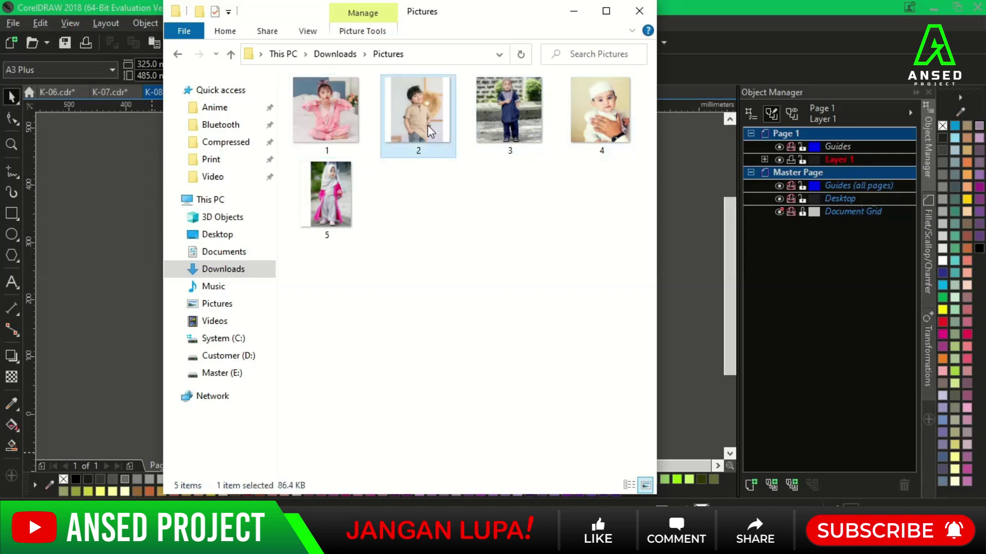
pyautogui.keyDown('ctrl'); pyautogui.click(527, 113); pyautogui.keyUp('ctrl')
pyautogui.moveTo(506, 100); pyautogui.dragTo(686, 156)
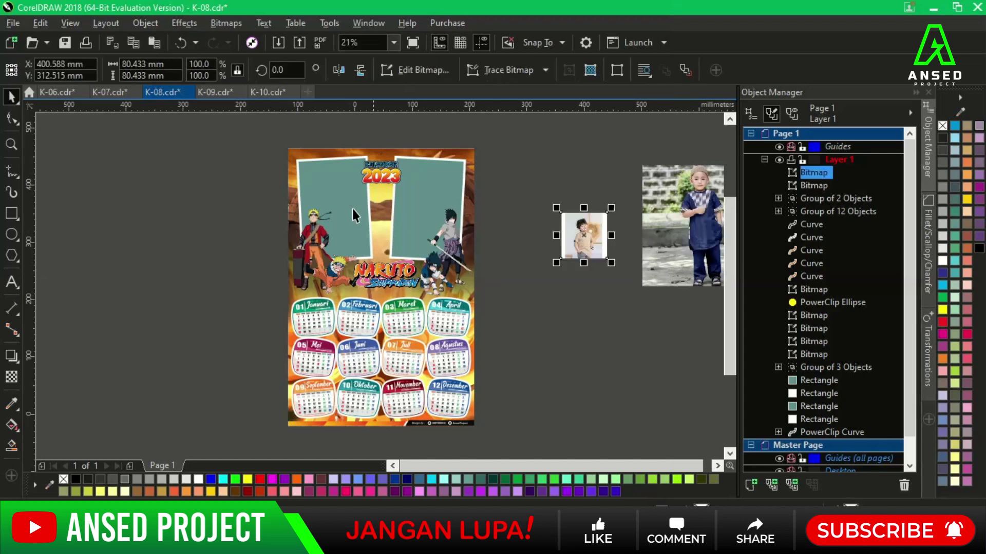
# PowerClip the boys' photos into both frames, tilting and enlarging the right one.
pyautogui.click(352, 208)
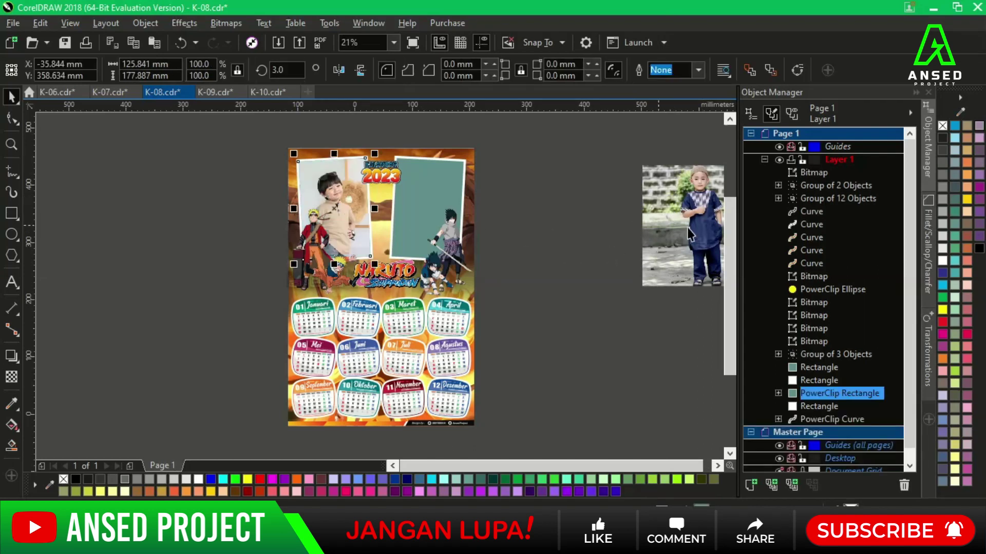
pyautogui.moveTo(687, 227); pyautogui.dragTo(422, 187)
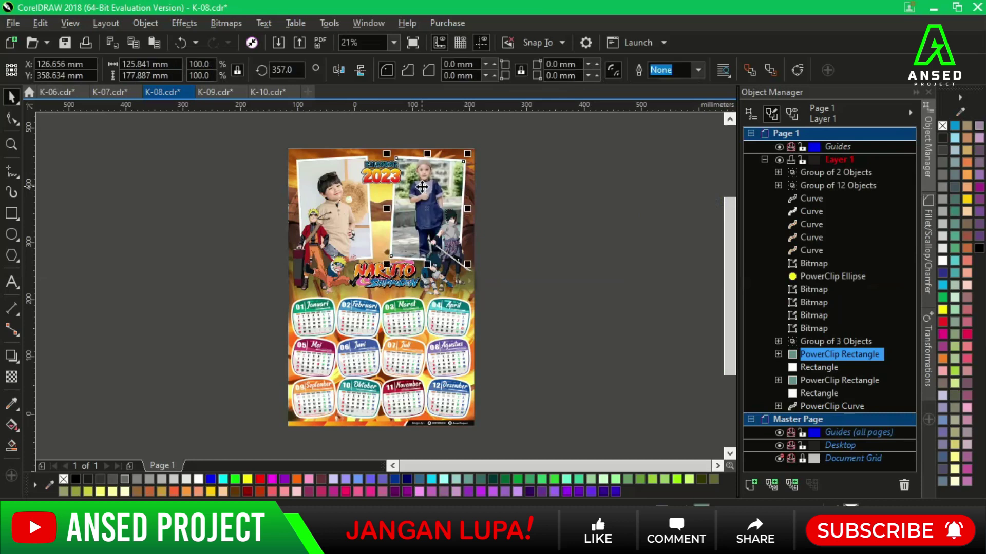
pyautogui.scroll(2, 456, 199)
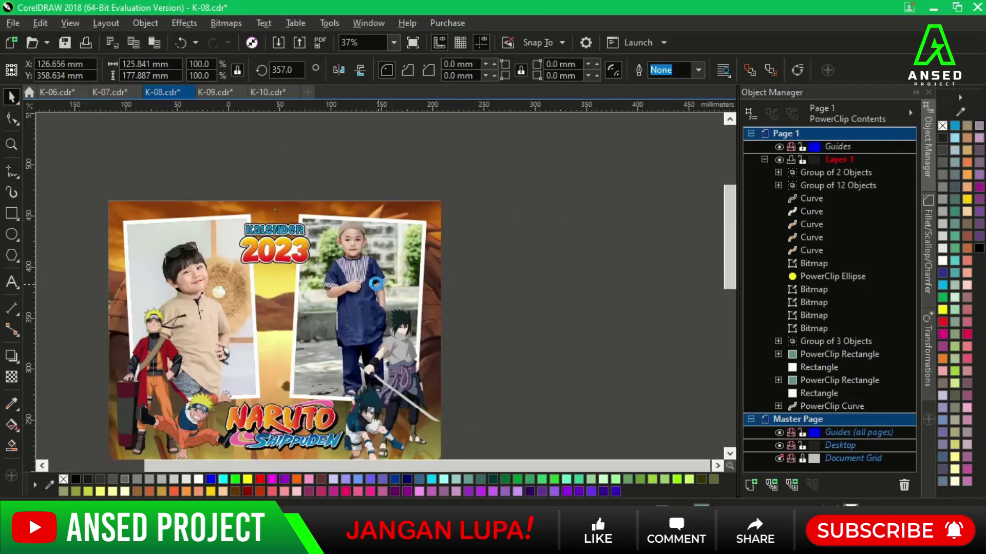
pyautogui.click(378, 284)
pyautogui.moveTo(457, 211)
pyautogui.mouseDown()
pyautogui.moveTo(460, 219)
pyautogui.moveTo(488, 199)
pyautogui.mouseUp()
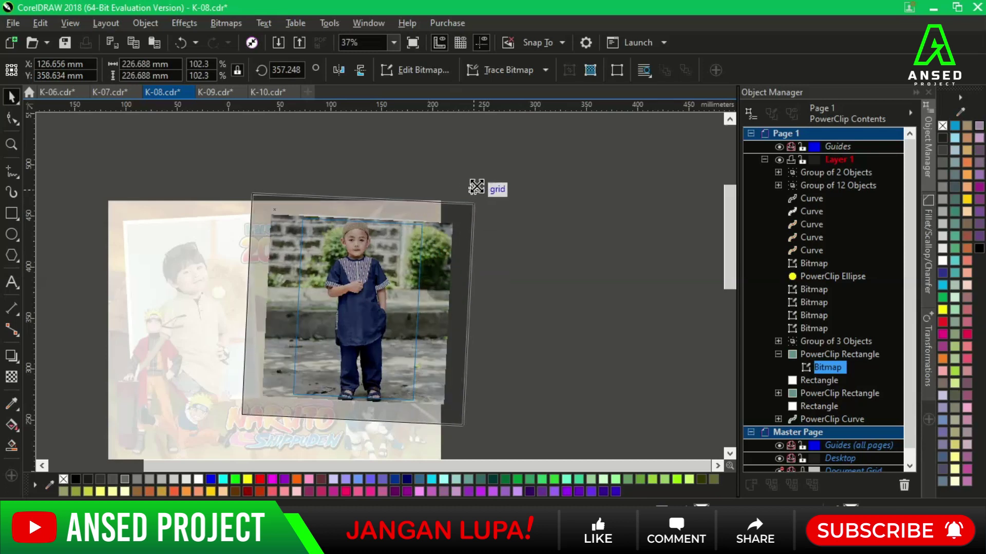
pyautogui.moveTo(366, 294); pyautogui.dragTo(375, 302)
# Finish the PowerClip edit and fit the whole K-08 page in view.
pyautogui.keyDown('ctrl'); pyautogui.click(627, 288); pyautogui.keyUp('ctrl')
pyautogui.click(628, 288)
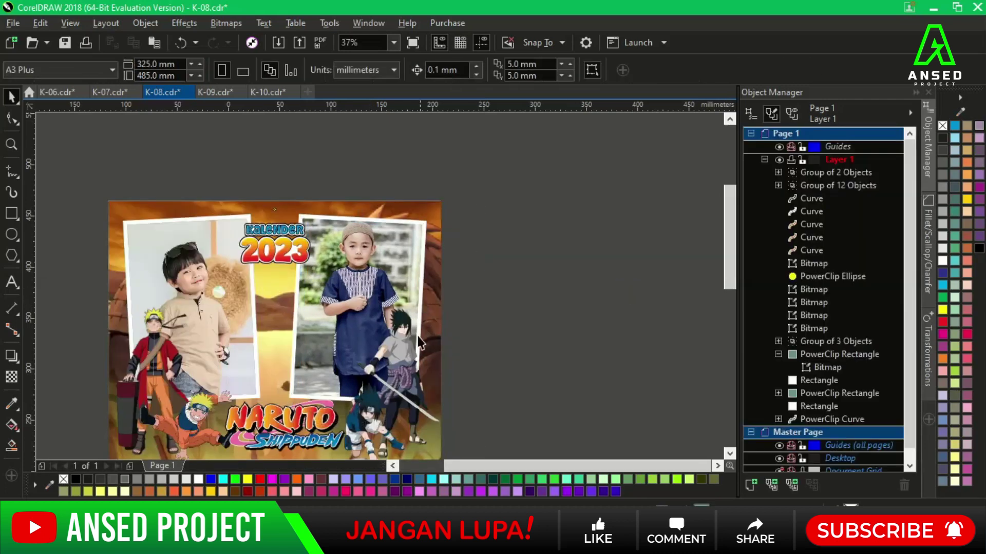
pyautogui.hotkey('shift', 'F4')
pyautogui.click(394, 43)
pyautogui.click(371, 69)
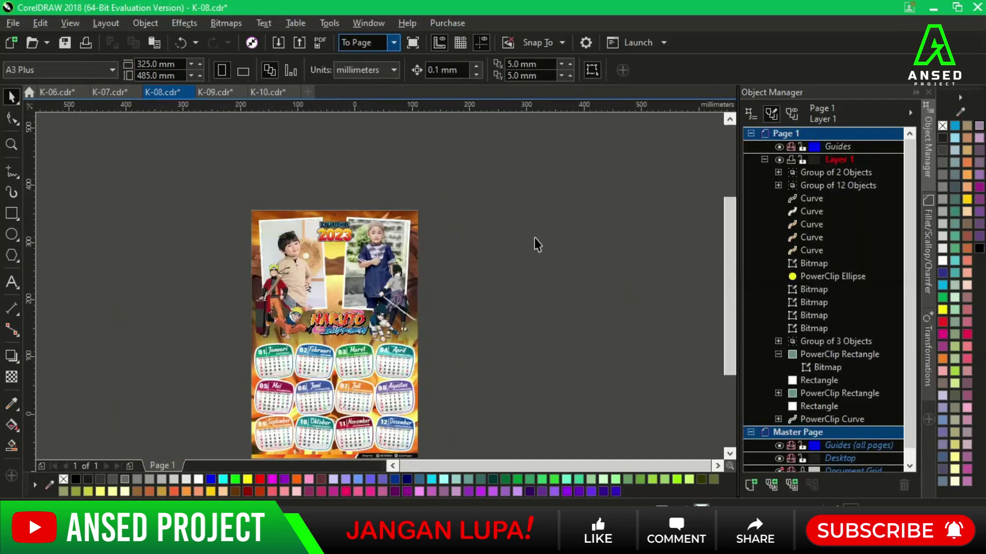
# Drag photos 3, 4 and 5 from the Pictures folder onto the K-09 canvas.
pyautogui.click(215, 98)
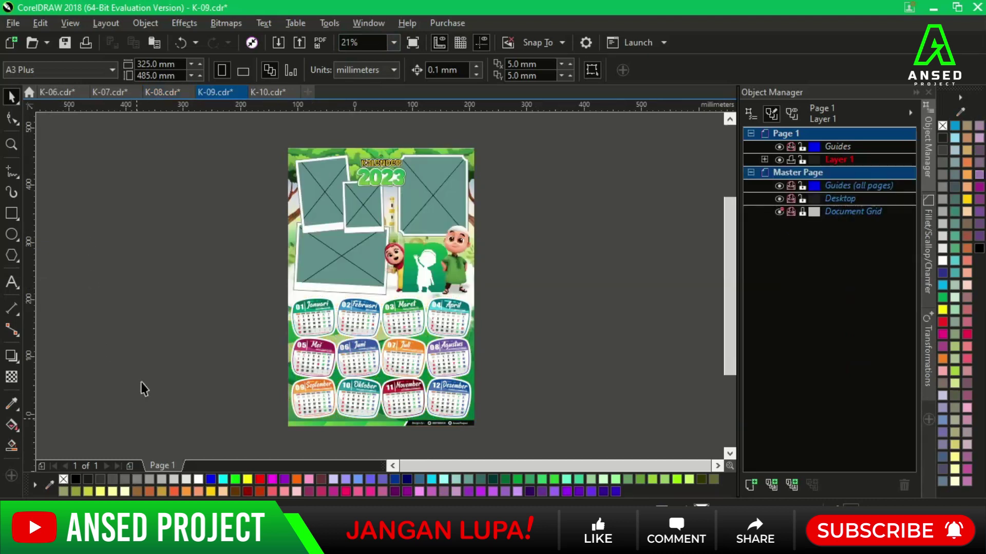
pyautogui.click(135, 452)
pyautogui.click(513, 97)
pyautogui.keyDown('ctrl'); pyautogui.click(329, 195); pyautogui.keyUp('ctrl')
pyautogui.keyDown('ctrl'); pyautogui.click(591, 115); pyautogui.keyUp('ctrl')
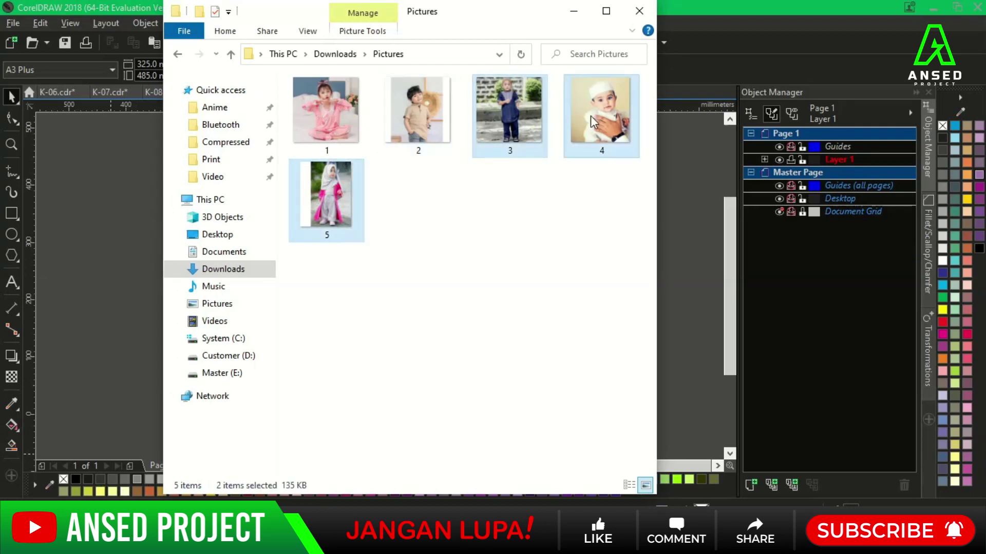
pyautogui.moveTo(590, 101)
pyautogui.mouseDown()
pyautogui.moveTo(670, 183)
pyautogui.moveTo(559, 280)
pyautogui.mouseUp()
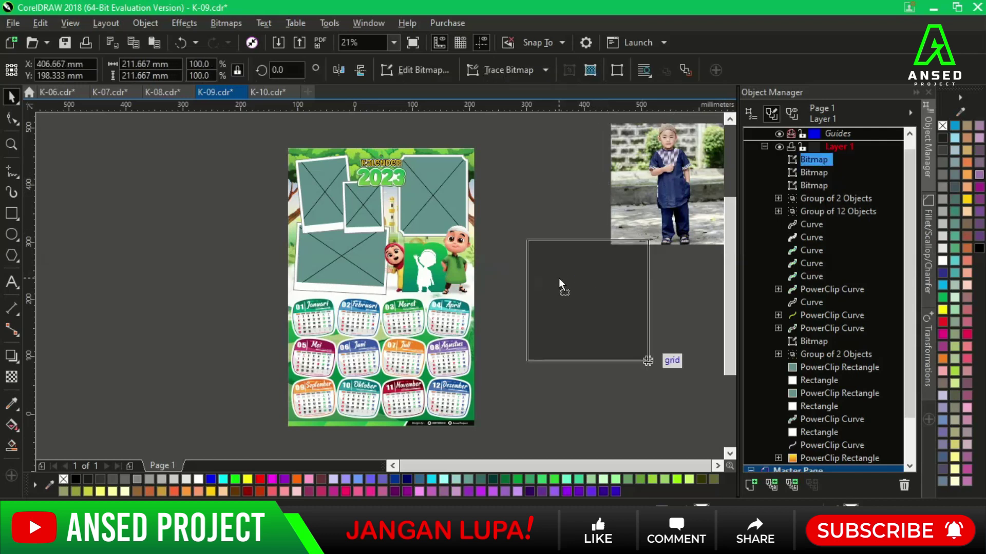
# Move the hijab girl photo left and enlarge the tiny baby photo.
pyautogui.moveTo(657, 195); pyautogui.dragTo(546, 192)
pyautogui.click(670, 185)
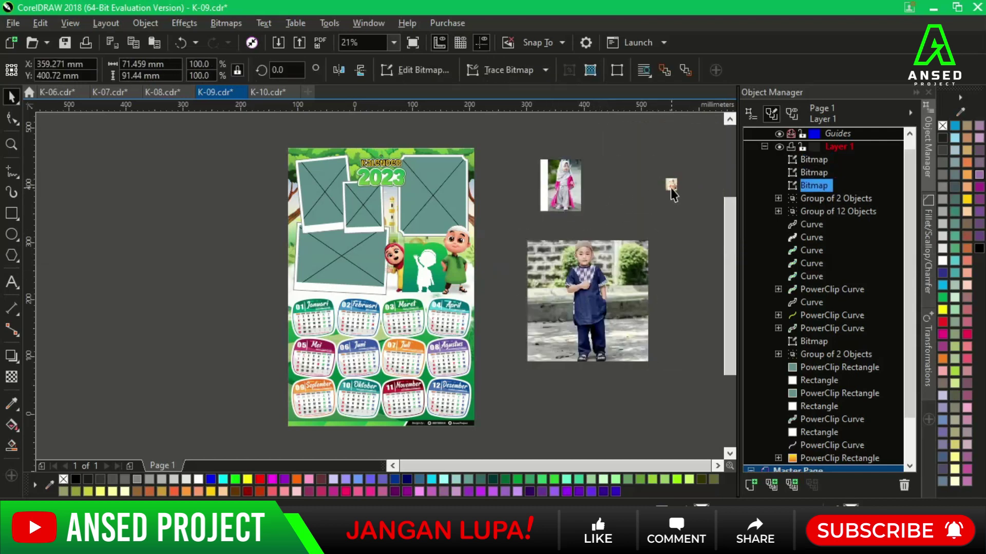
pyautogui.moveTo(664, 195); pyautogui.dragTo(615, 242)
pyautogui.scroll(2, 514, 247)
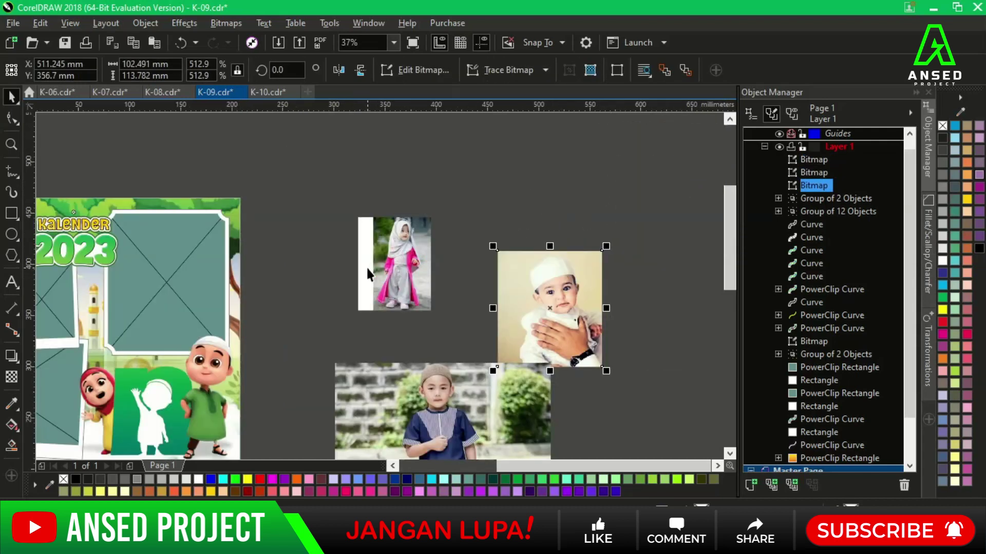
# Crop the left edge of the hijab girl photo.
pyautogui.click(365, 266)
pyautogui.click(6, 119)
pyautogui.moveTo(357, 334); pyautogui.dragTo(376, 311)
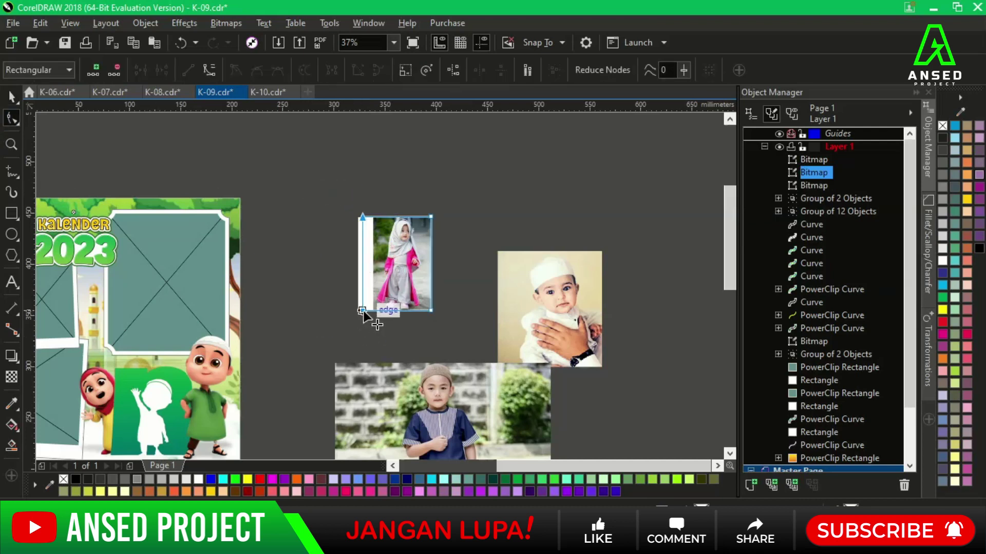
pyautogui.click(12, 96)
pyautogui.scroll(-4, 456, 268)
pyautogui.scroll(2, 383, 285)
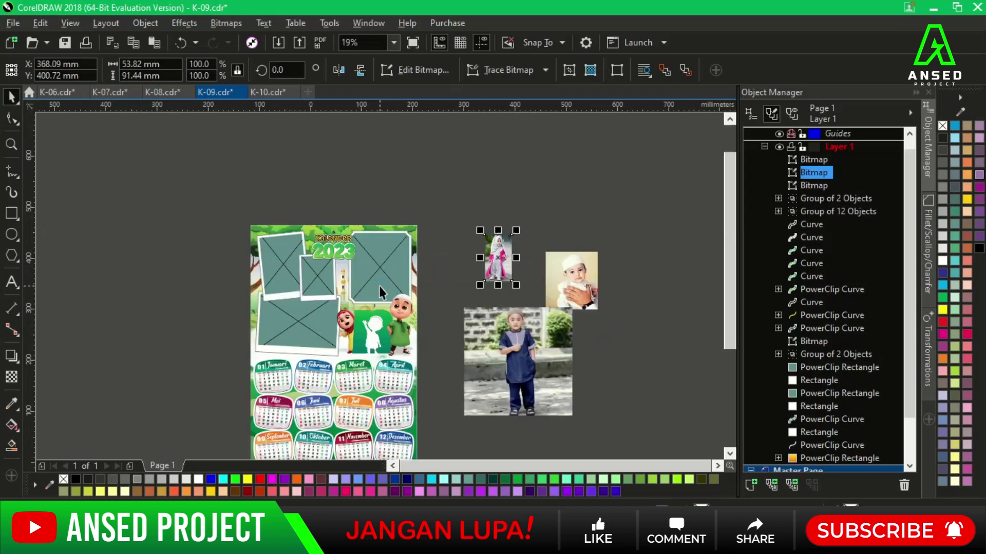
# PowerClip the girl photo into the top-right frame and shift it down inside.
pyautogui.keyDown('ctrl'); pyautogui.click(384, 268); pyautogui.keyUp('ctrl')
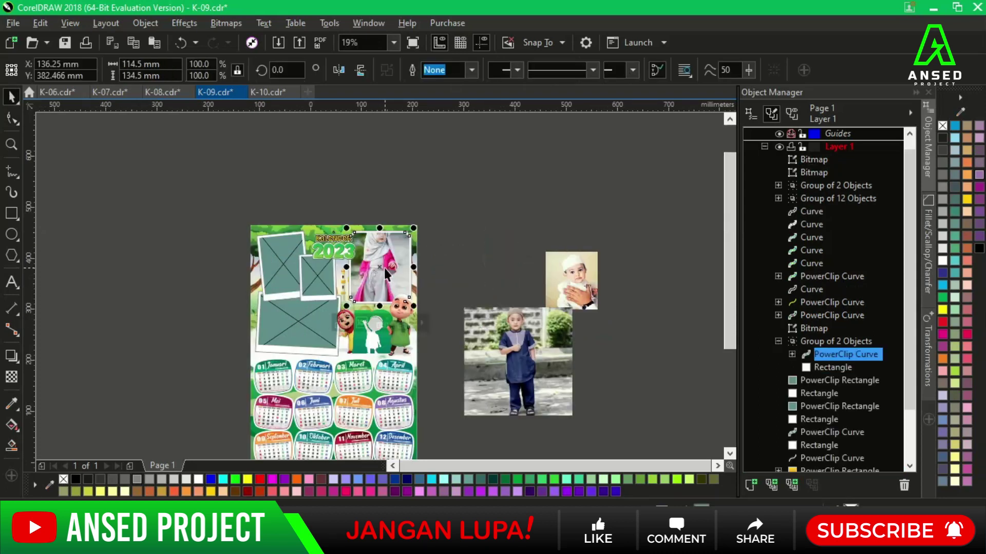
pyautogui.scroll(2, 384, 268)
pyautogui.keyDown('ctrl'); pyautogui.click(388, 258); pyautogui.keyUp('ctrl')
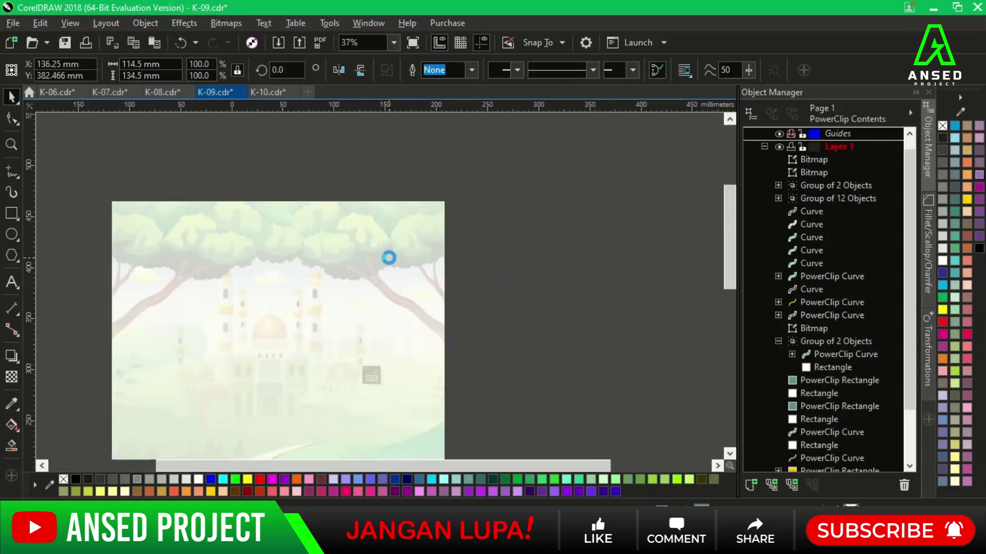
pyautogui.click(433, 183)
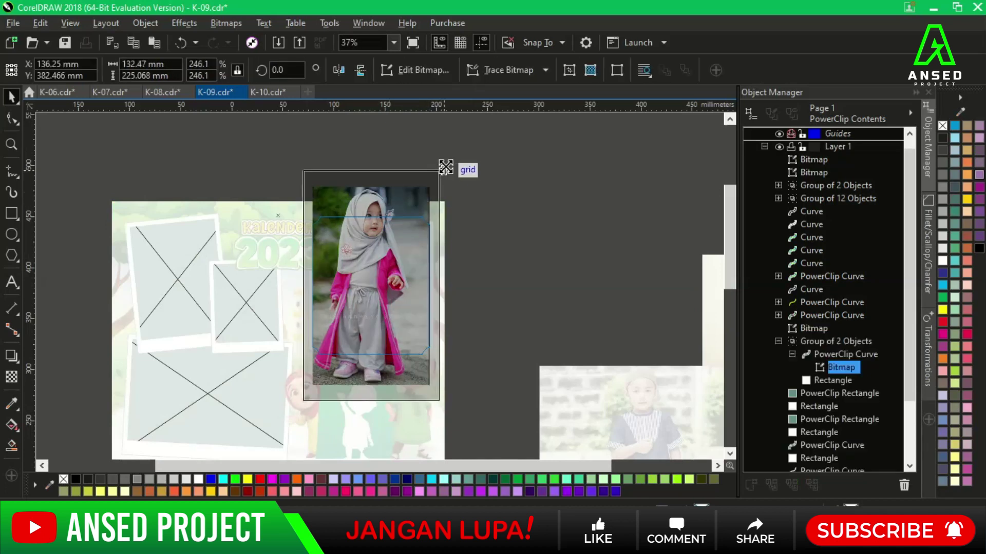
pyautogui.moveTo(418, 192); pyautogui.dragTo(421, 236)
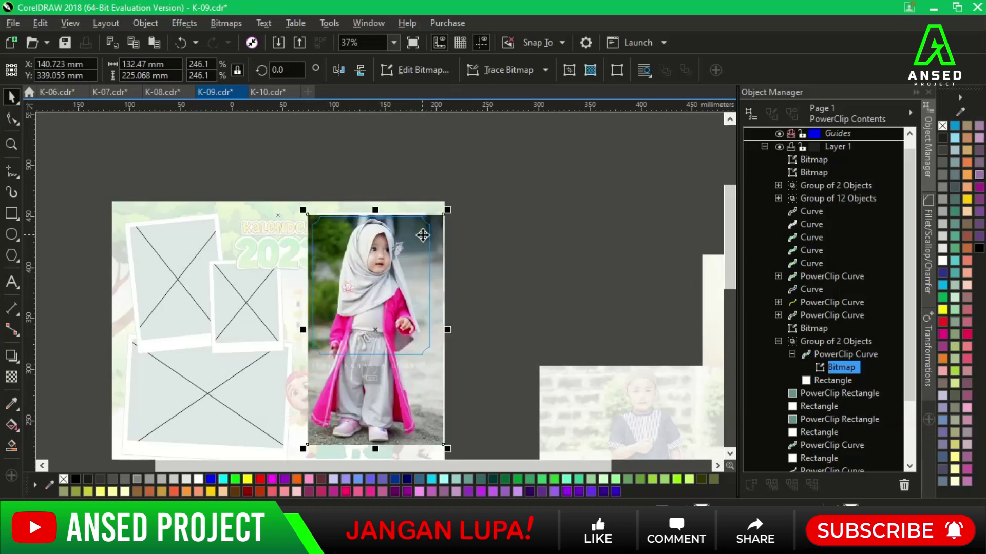
pyautogui.click(380, 378)
pyautogui.scroll(-2, 462, 308)
# PowerClip the standing-boy photo into the top-left frame and the baby photo into the small top frame.
pyautogui.click(477, 320)
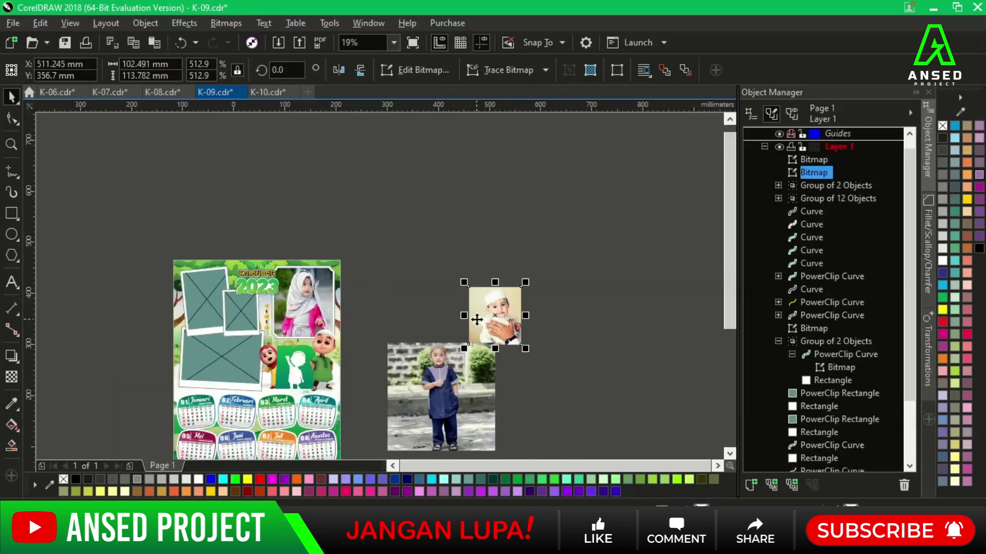
pyautogui.moveTo(467, 398); pyautogui.dragTo(436, 261)
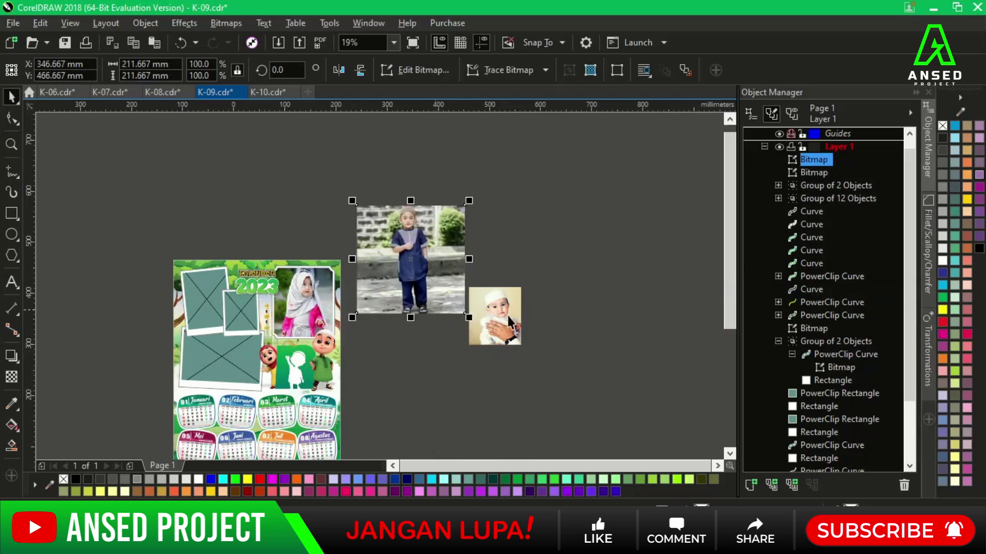
pyautogui.click(534, 340)
pyautogui.click(499, 336)
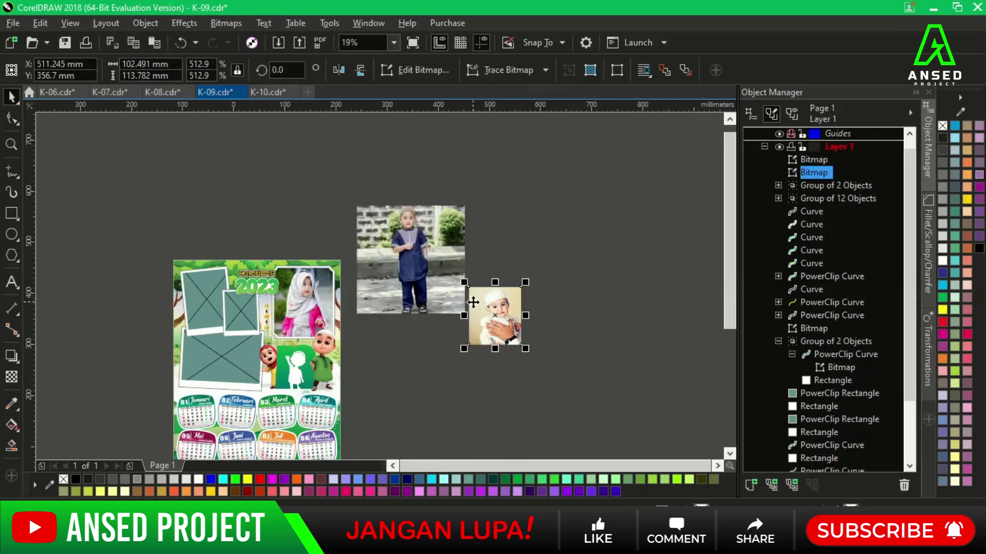
pyautogui.click(426, 279)
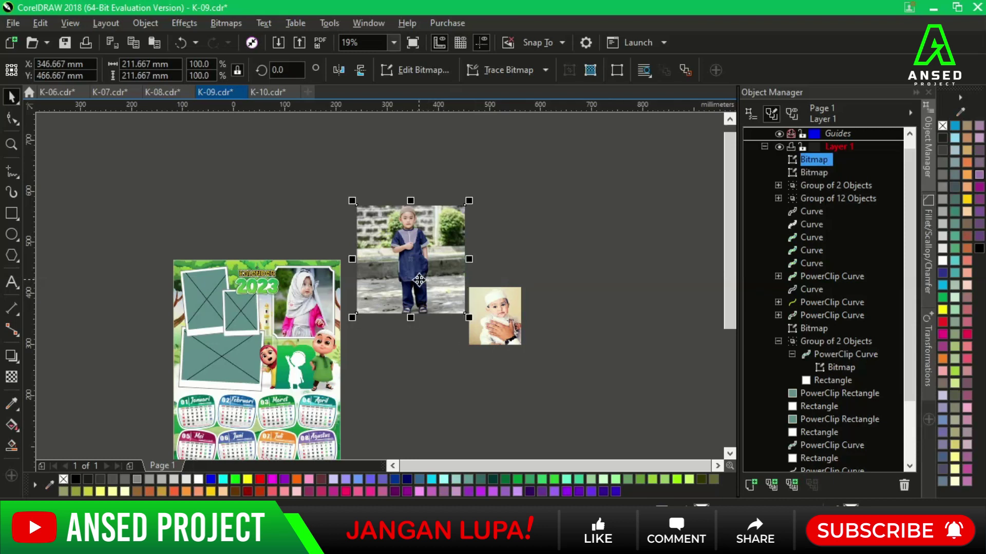
pyautogui.click(203, 297)
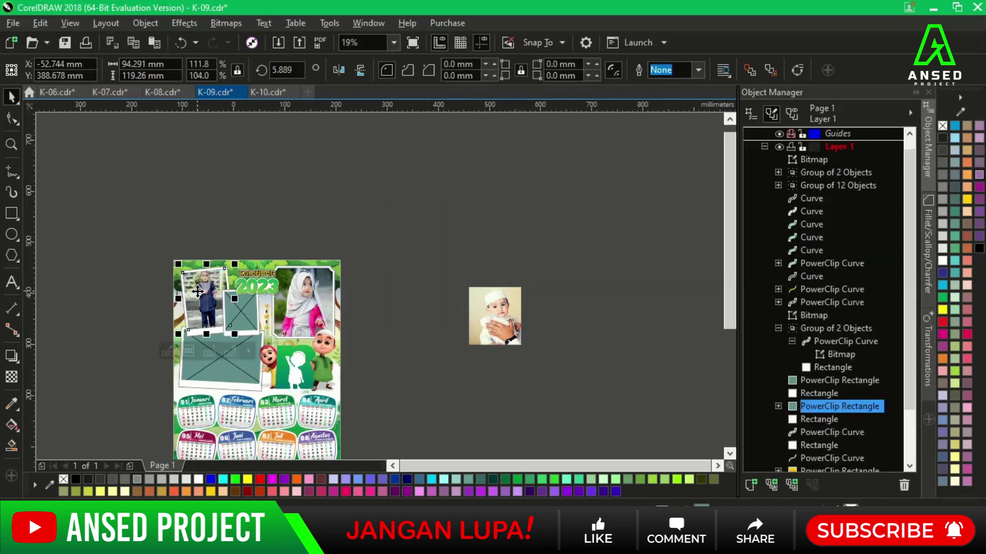
pyautogui.moveTo(482, 318); pyautogui.dragTo(241, 318)
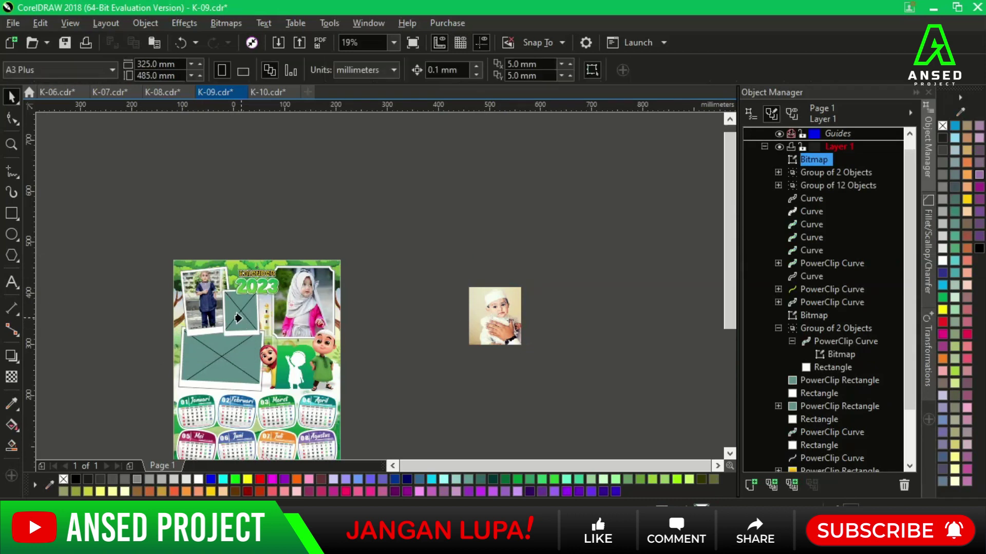
pyautogui.scroll(4, 193, 314)
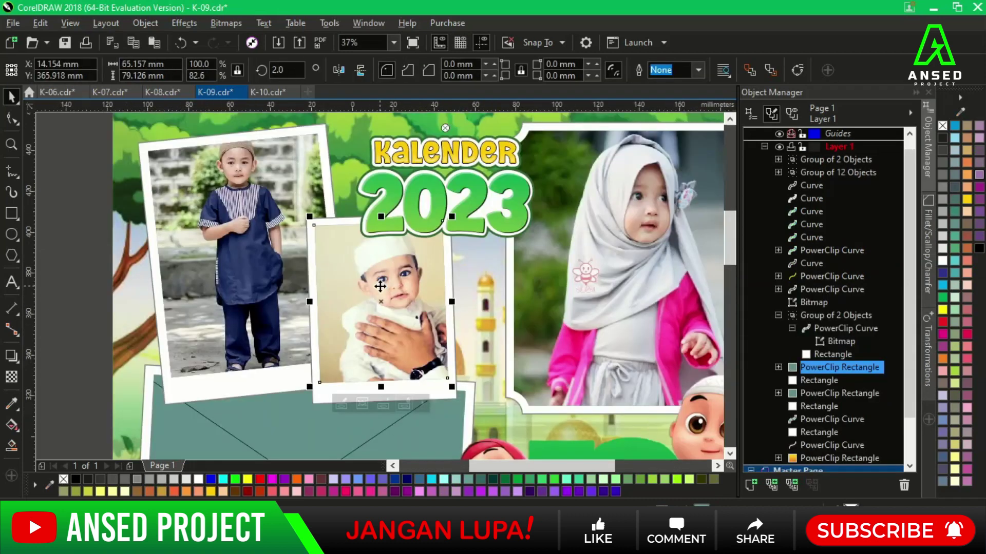
# Enlarge the boy photo in its frame, tilt it about 5 degrees and nudge it up.
pyautogui.keyDown('ctrl'); pyautogui.click(270, 274); pyautogui.keyUp('ctrl')
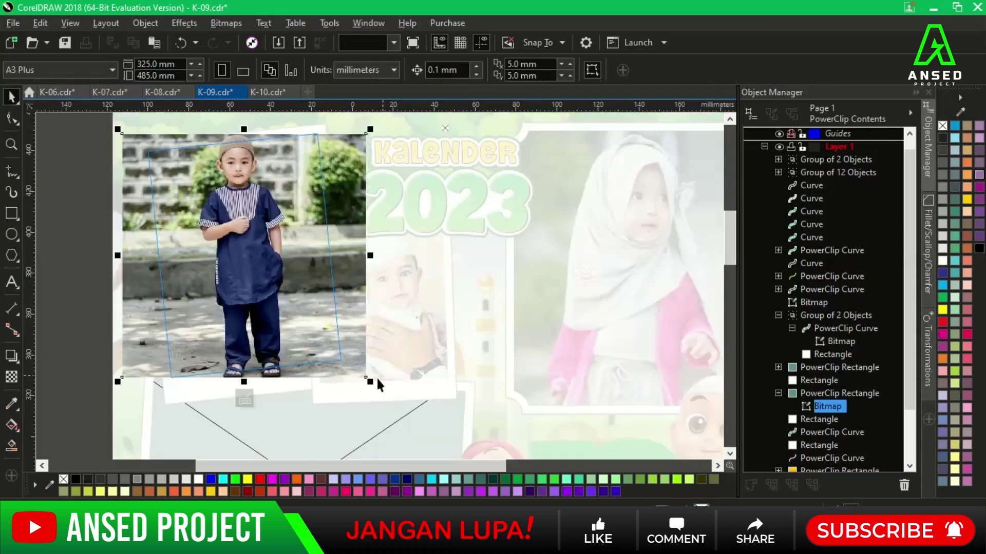
pyautogui.moveTo(370, 381); pyautogui.dragTo(405, 426)
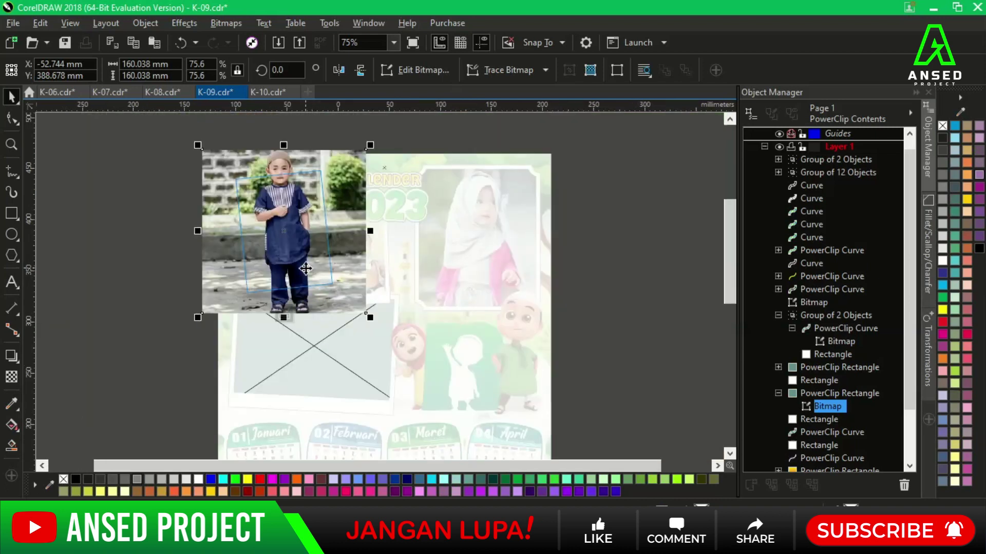
pyautogui.click(306, 268)
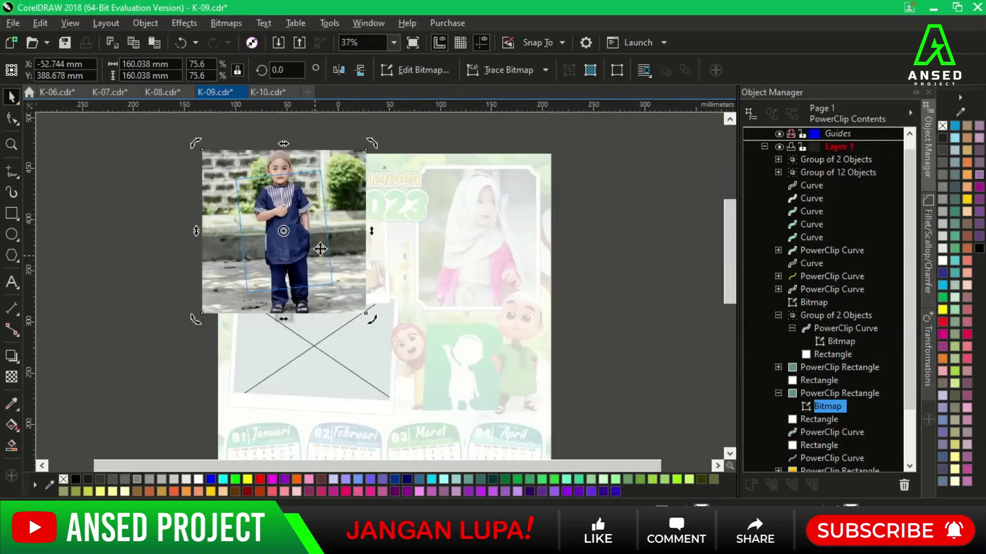
pyautogui.moveTo(374, 142); pyautogui.dragTo(372, 144)
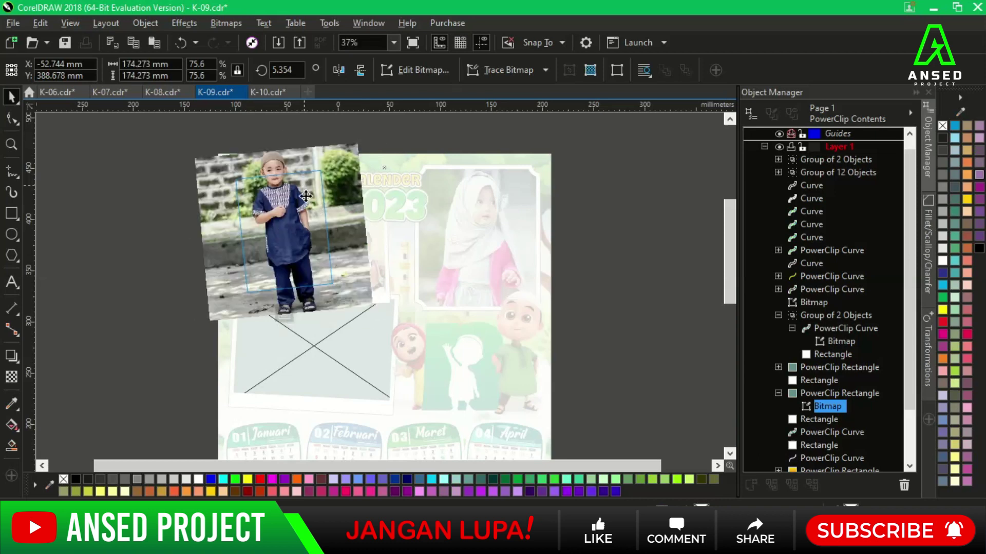
pyautogui.moveTo(310, 214); pyautogui.dragTo(309, 206)
pyautogui.click(513, 234)
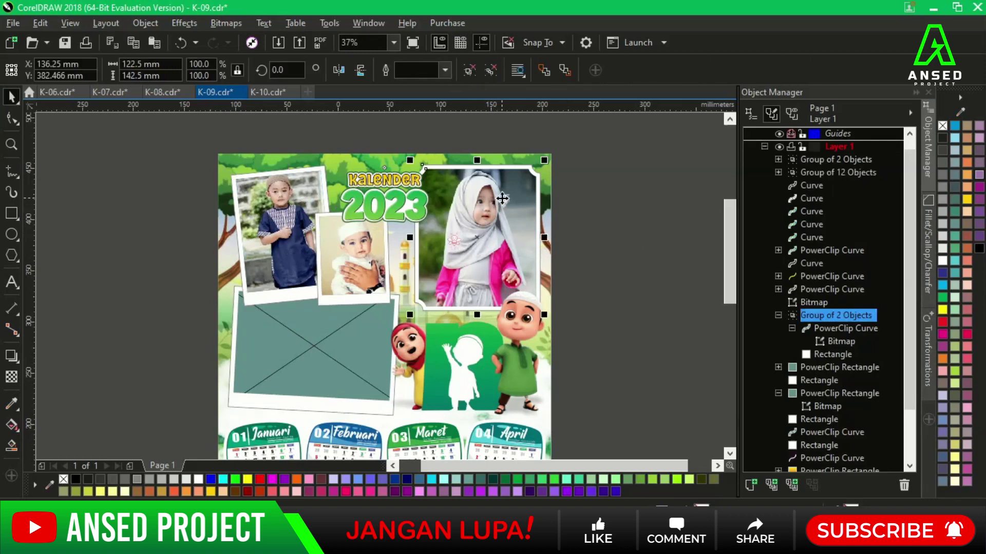
# Ungroup the girl photo frame and select the photo inside it.
pyautogui.click(512, 218)
pyautogui.rightClick(512, 218)
pyautogui.click(578, 207)
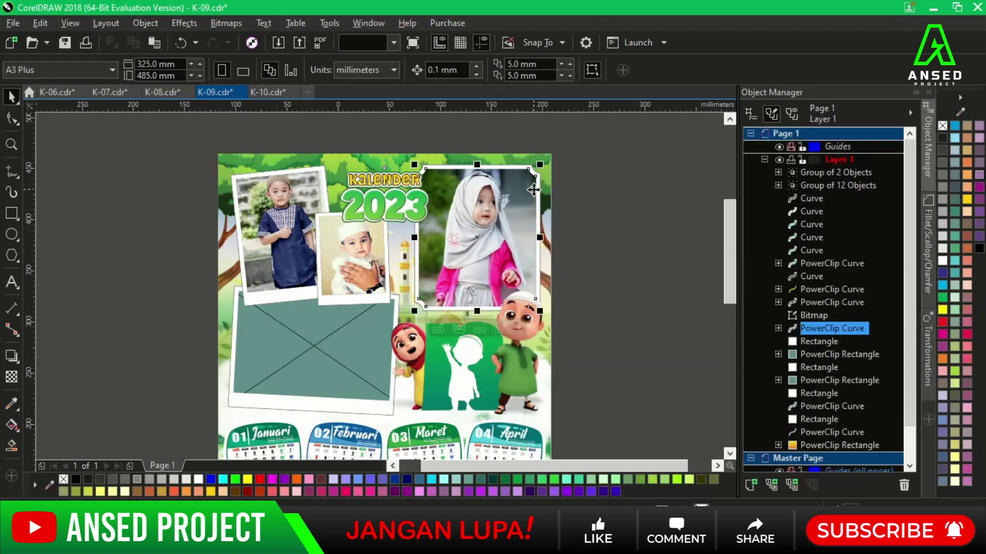
pyautogui.doubleClick(532, 190)
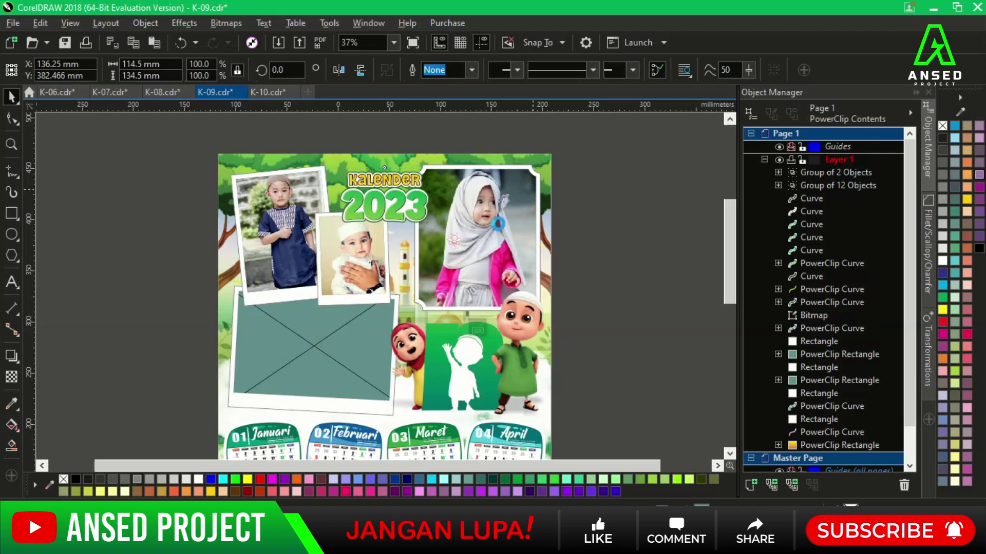
pyautogui.click(482, 230)
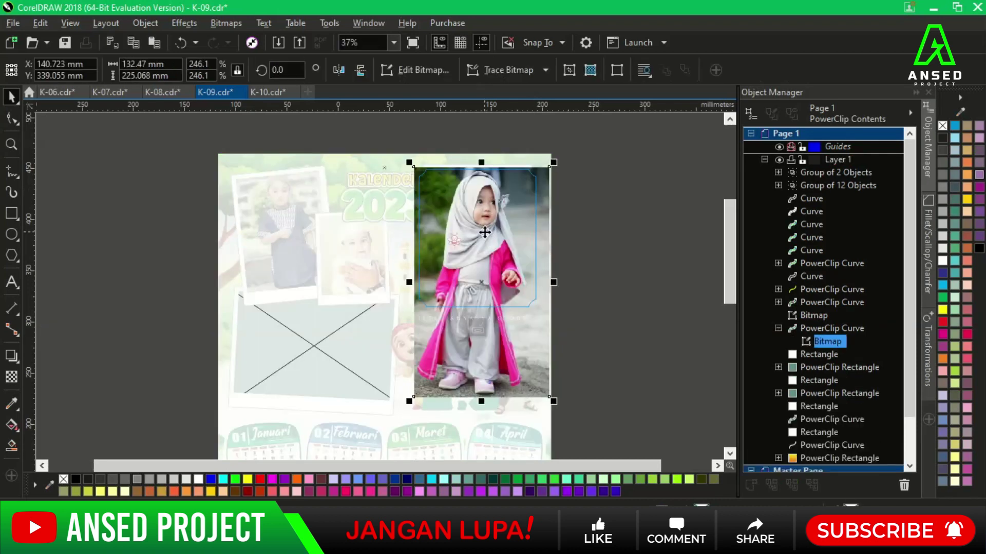
pyautogui.click(477, 330)
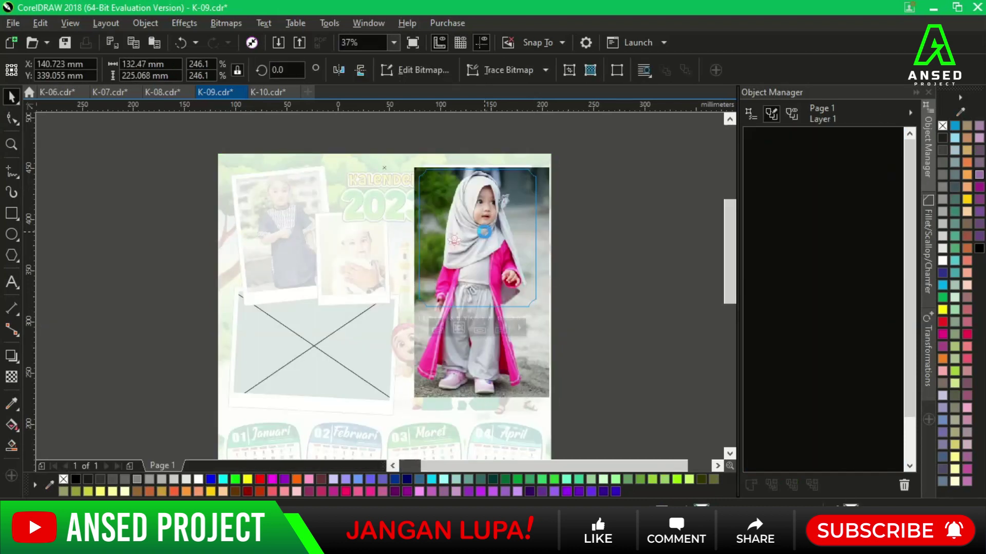
# Put a copy of the girl photo into the large bottom-left frame.
pyautogui.click(493, 329)
pyautogui.click(339, 347)
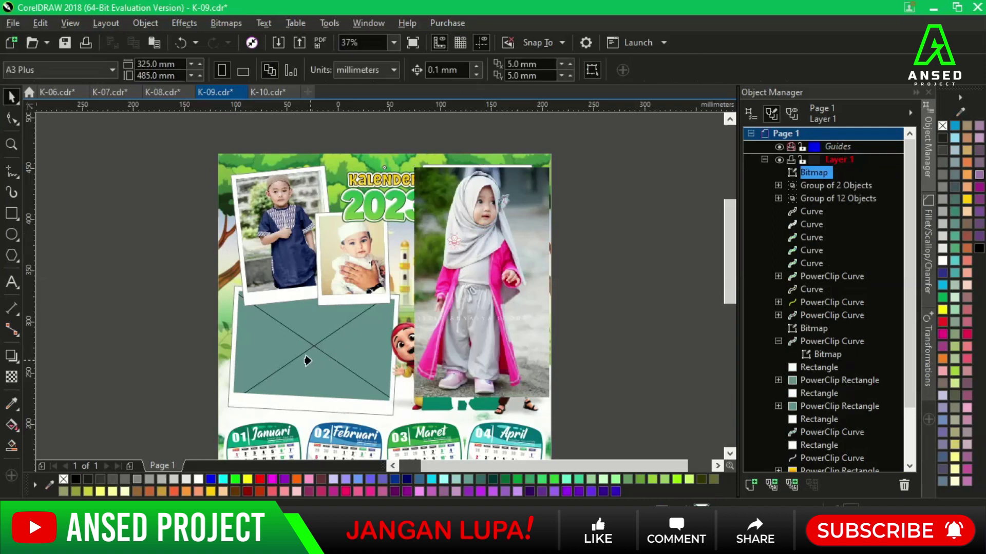
pyautogui.hotkey('ctrl', 'z')
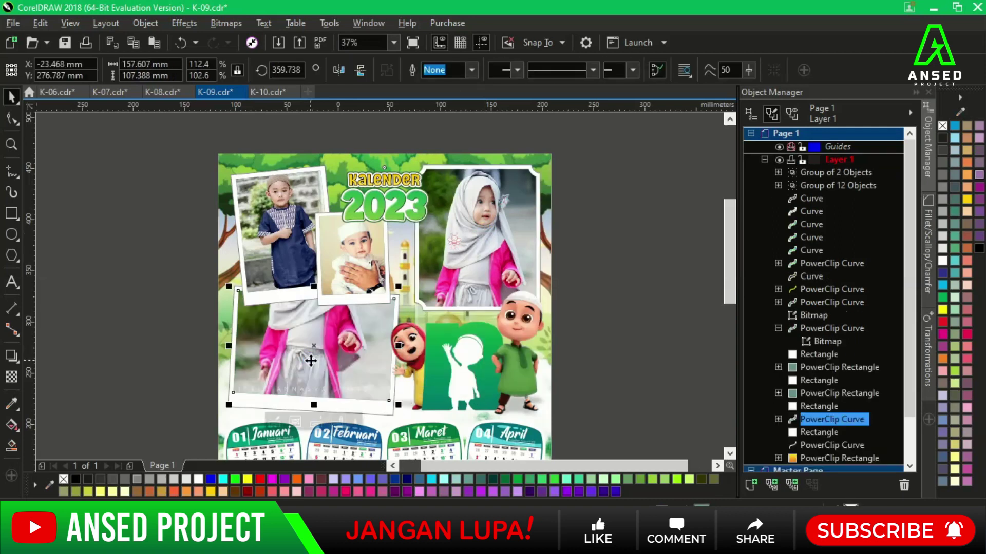
pyautogui.doubleClick(310, 361)
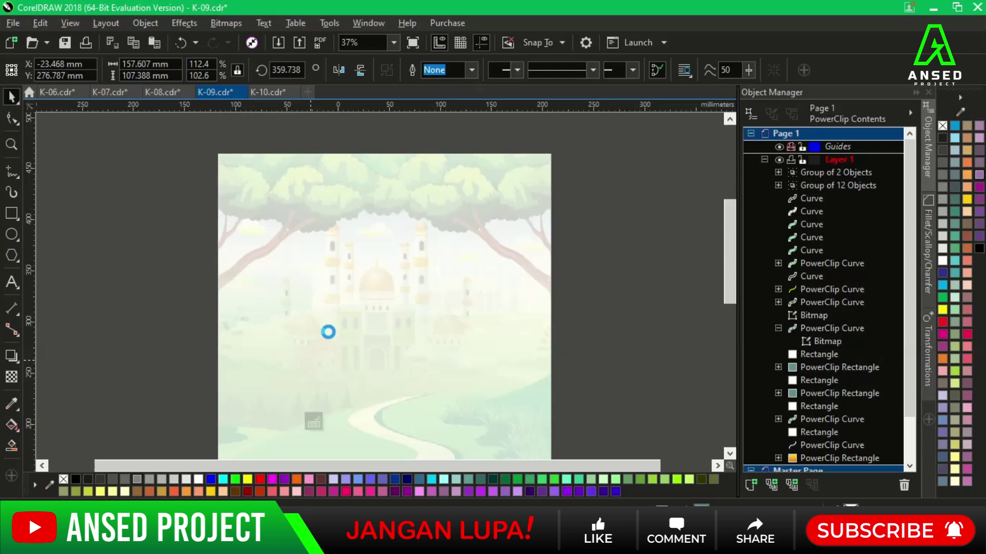
pyautogui.click(334, 323)
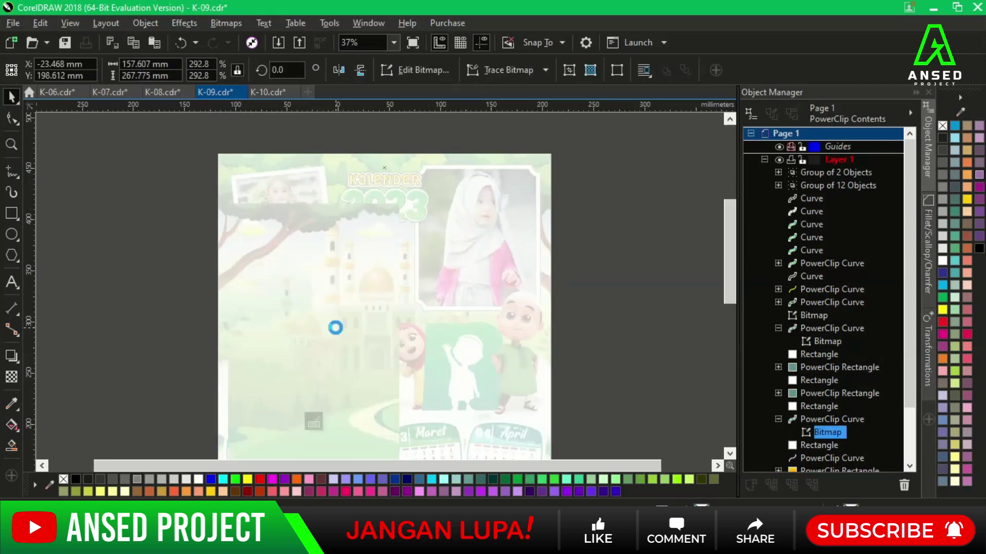
pyautogui.keyDown('ctrl'); pyautogui.click(577, 260); pyautogui.keyUp('ctrl')
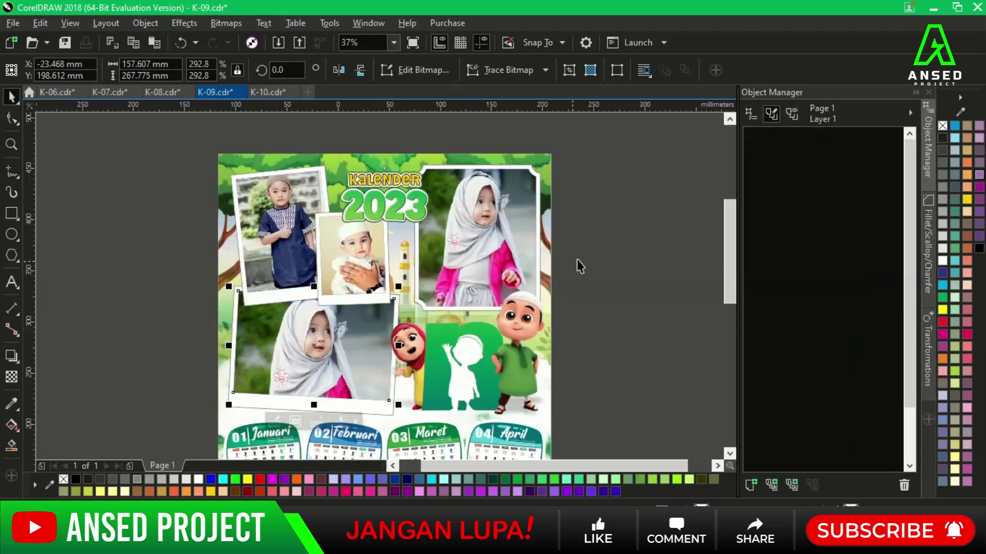
pyautogui.click(395, 43)
# Import the chosen photos from Downloads > Pictures into the K-10 Pokémon calendar.
pyautogui.click(379, 67)
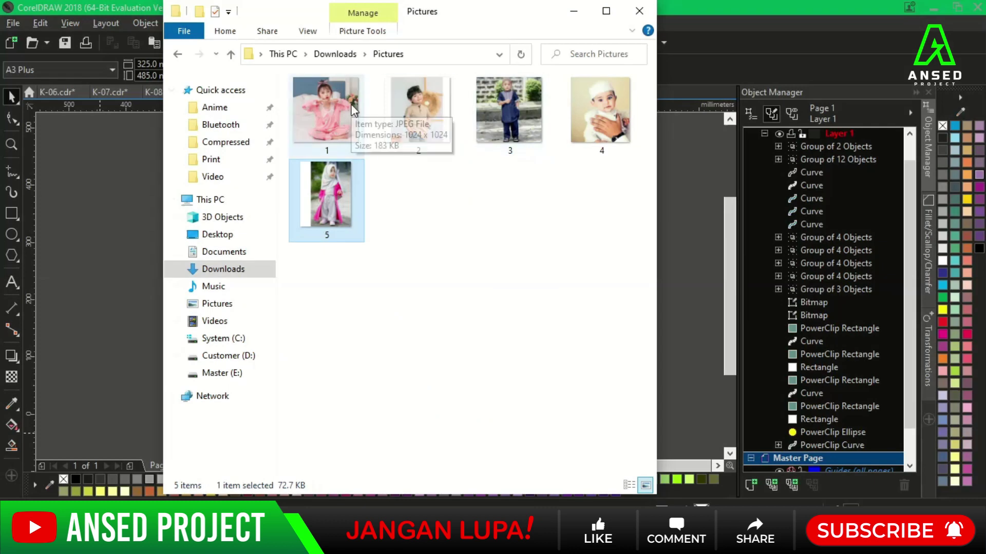
pyautogui.keyDown('ctrl'); pyautogui.click(353, 110); pyautogui.keyUp('ctrl')
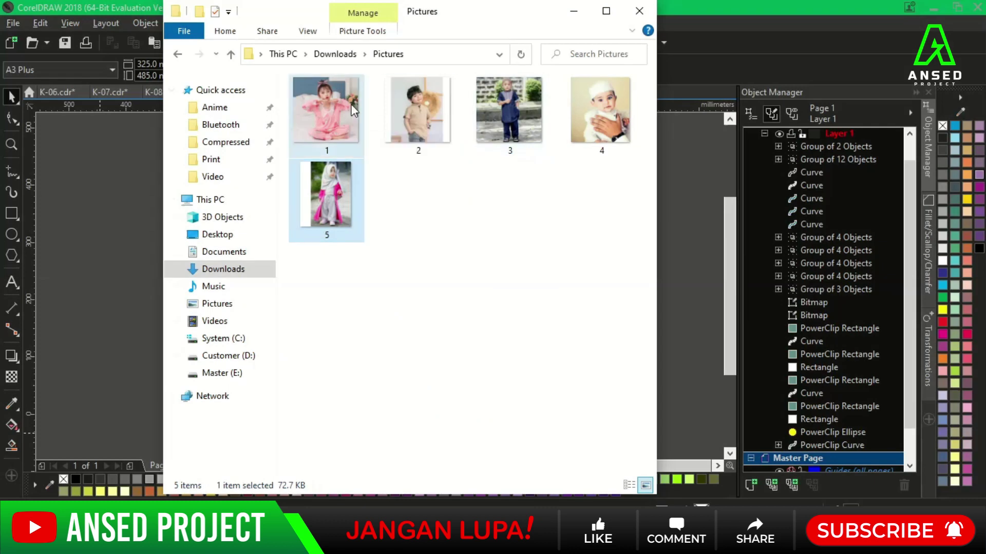
pyautogui.keyDown('ctrl'); pyautogui.click(600, 110); pyautogui.keyUp('ctrl')
pyautogui.keyDown('ctrl'); pyautogui.click(411, 134); pyautogui.keyUp('ctrl')
pyautogui.moveTo(412, 133); pyautogui.dragTo(675, 233)
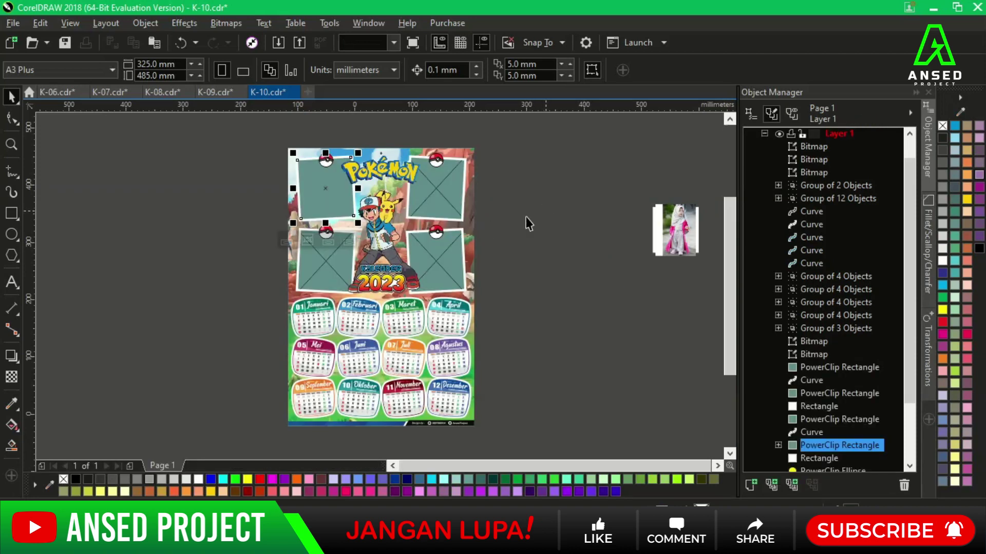
# Move the hijab girl photo aside and crop the white strip off its left edge.
pyautogui.moveTo(662, 226); pyautogui.dragTo(551, 242)
pyautogui.scroll(2, 552, 242)
pyautogui.scroll(2, 380, 285)
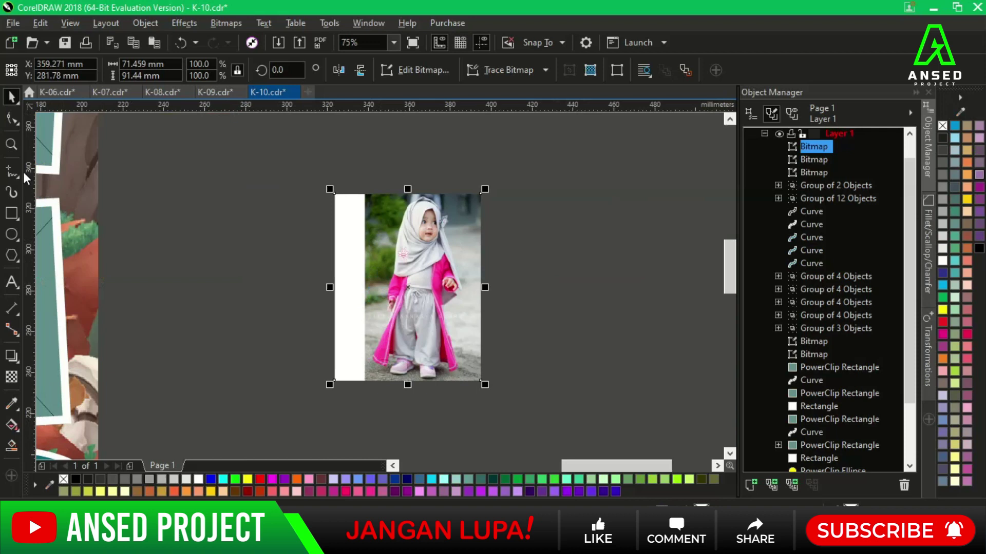
pyautogui.click(11, 118)
pyautogui.moveTo(334, 380); pyautogui.dragTo(365, 379)
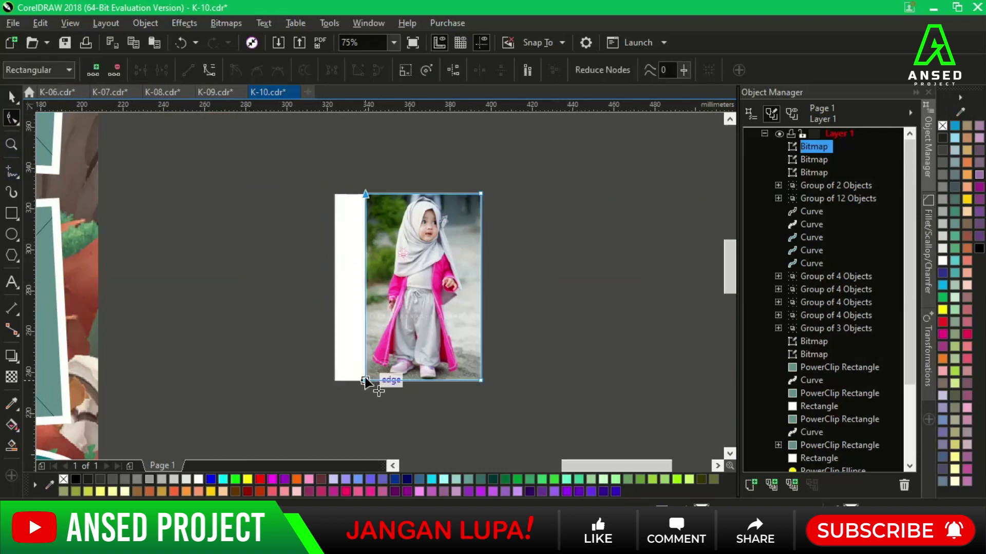
pyautogui.click(12, 97)
pyautogui.scroll(-2, 379, 285)
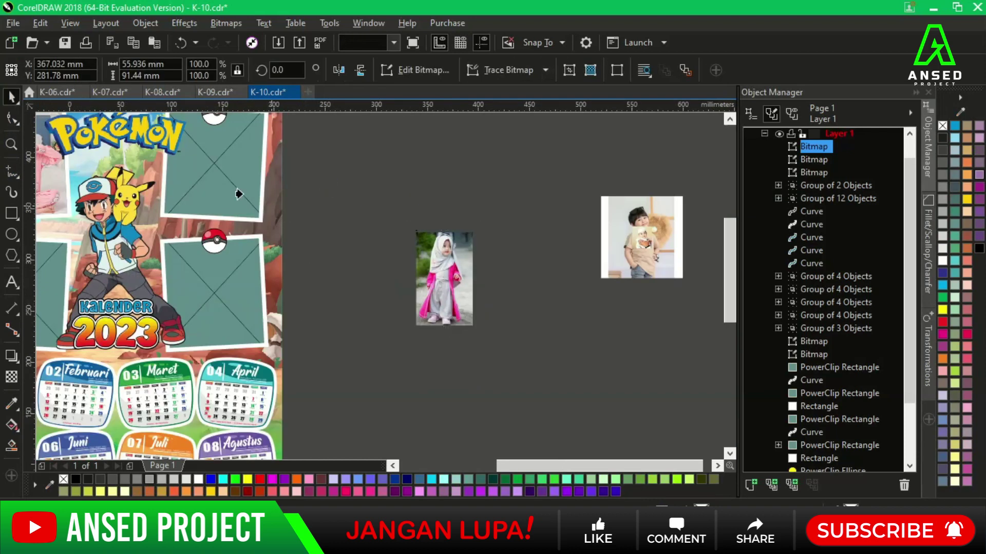
# Place the hijab girl, baby and boy photos into the top-right, lower-left and lower-right frames.
pyautogui.moveTo(431, 272); pyautogui.dragTo(237, 191)
pyautogui.scroll(-2, 378, 285)
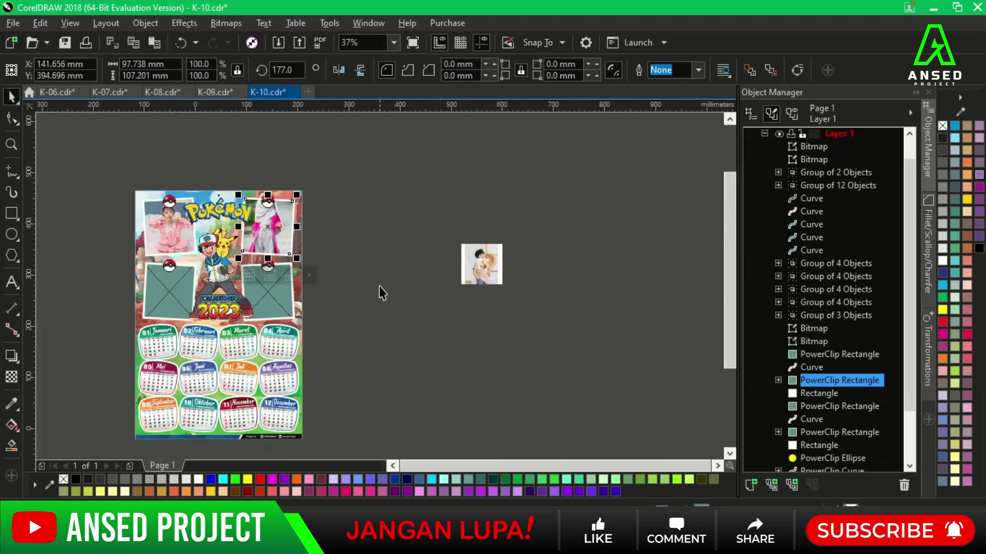
pyautogui.click(479, 264)
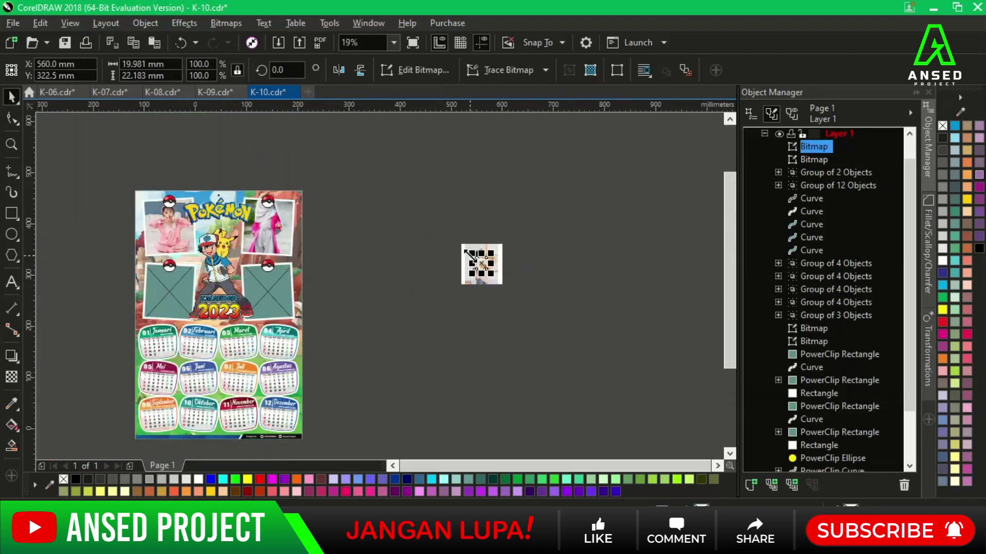
pyautogui.moveTo(479, 264); pyautogui.dragTo(431, 228)
pyautogui.doubleClick(273, 281)
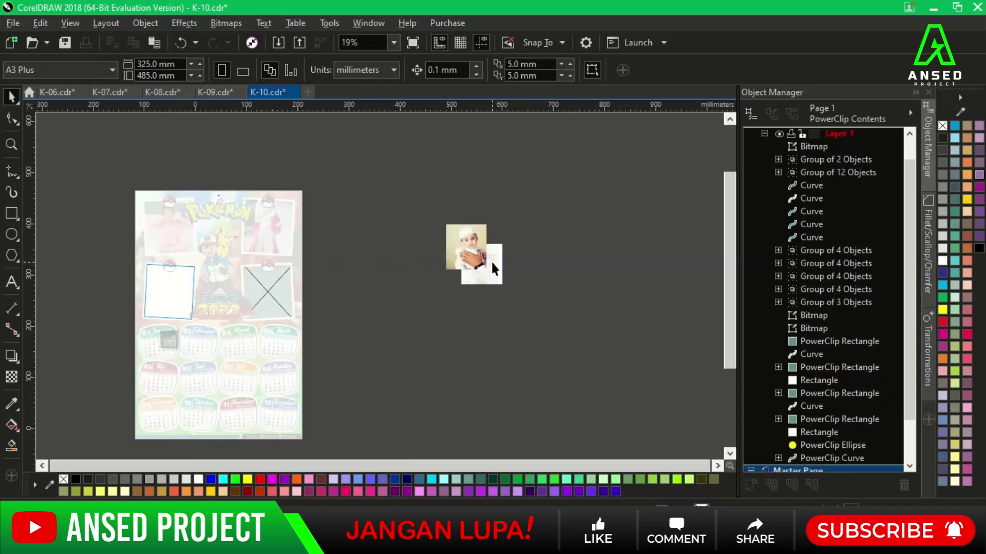
pyautogui.moveTo(482, 259); pyautogui.dragTo(170, 292)
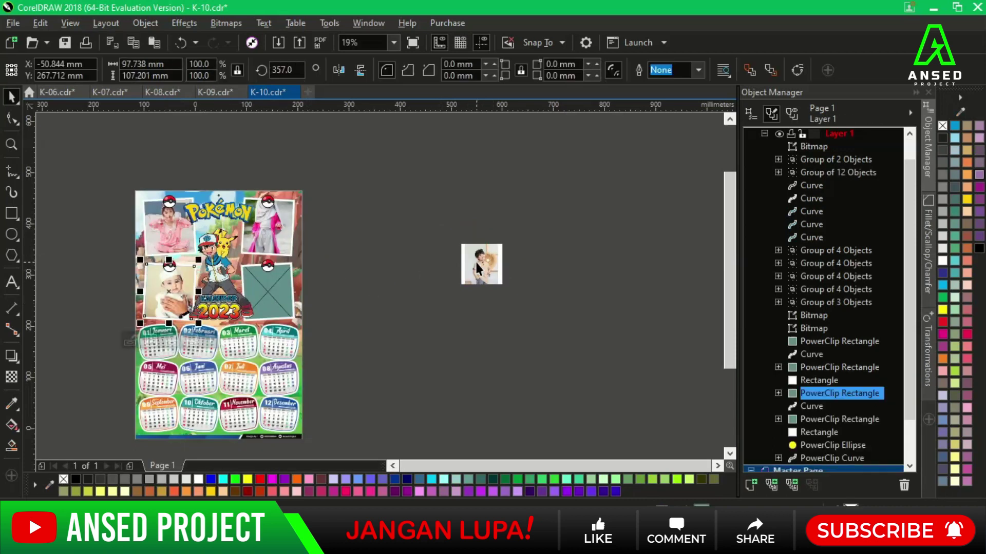
pyautogui.moveTo(475, 260); pyautogui.dragTo(266, 286)
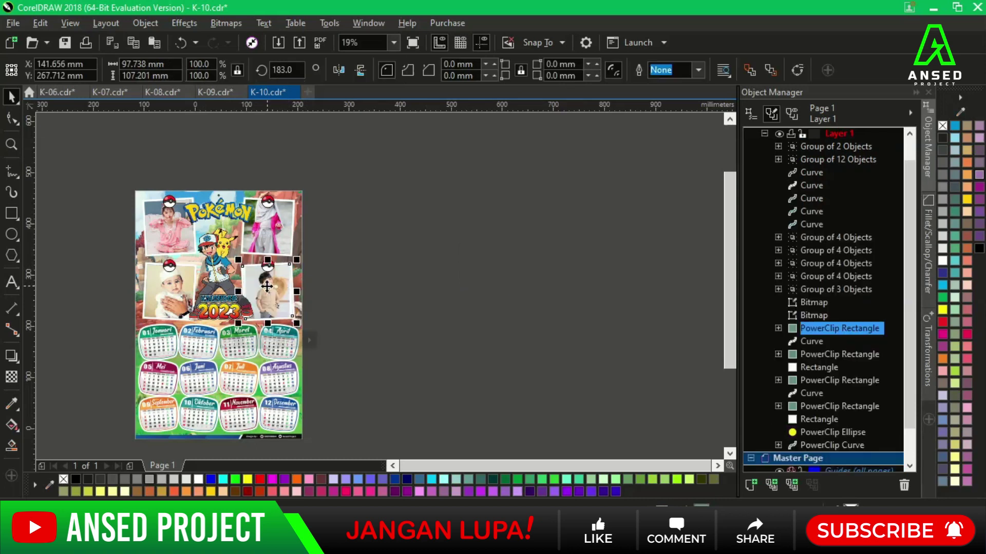
pyautogui.scroll(2, 267, 286)
pyautogui.keyDown('ctrl'); pyautogui.click(379, 286); pyautogui.keyUp('ctrl')
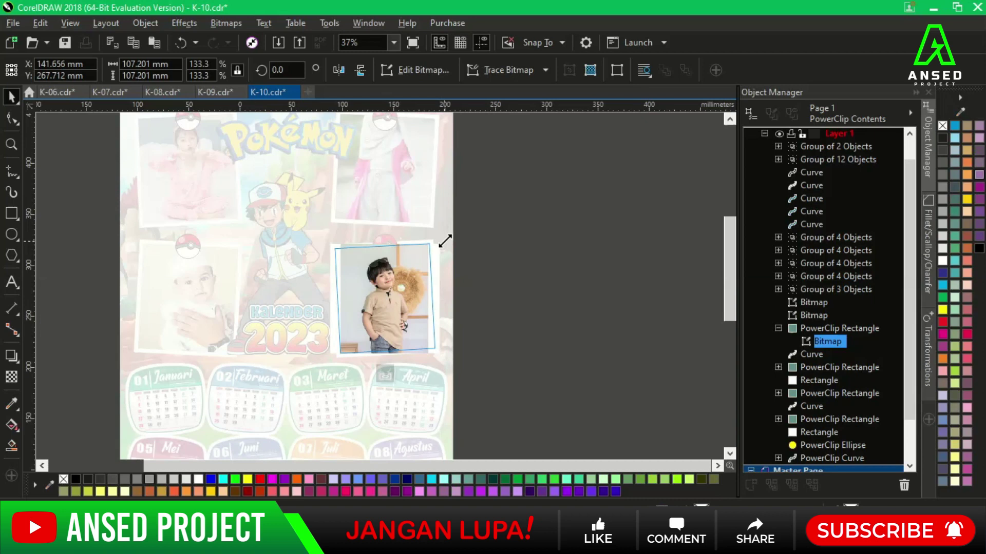
# Enlarge and rotate the boy photo so it fills its frame.
pyautogui.moveTo(445, 240); pyautogui.dragTo(453, 223)
pyautogui.click(409, 270)
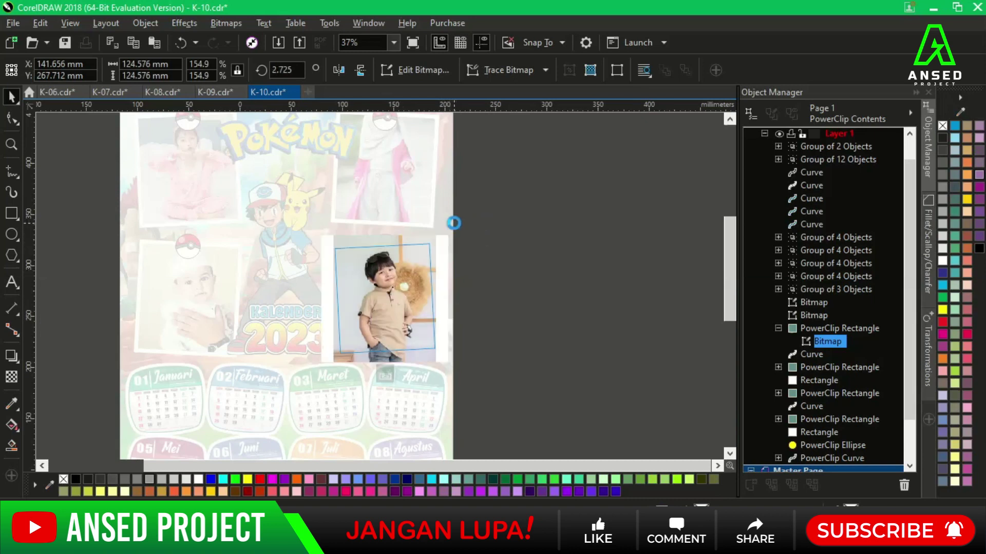
pyautogui.keyDown('ctrl'); pyautogui.click(523, 251); pyautogui.keyUp('ctrl')
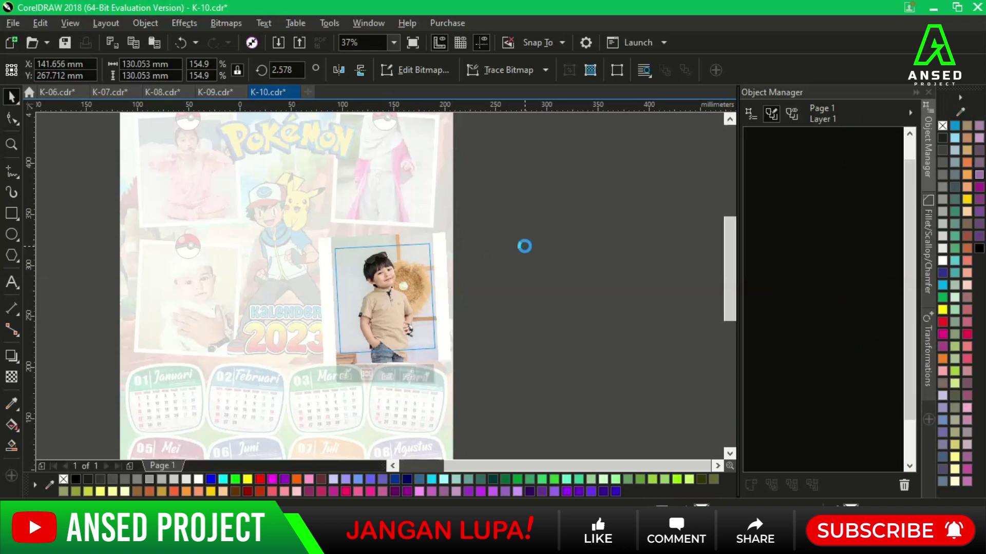
pyautogui.scroll(-2, 406, 246)
pyautogui.scroll(2, 383, 290)
# Enlarge the hijab girl photo to 203%, tilt and reposition it within the top-right frame.
pyautogui.click(381, 284)
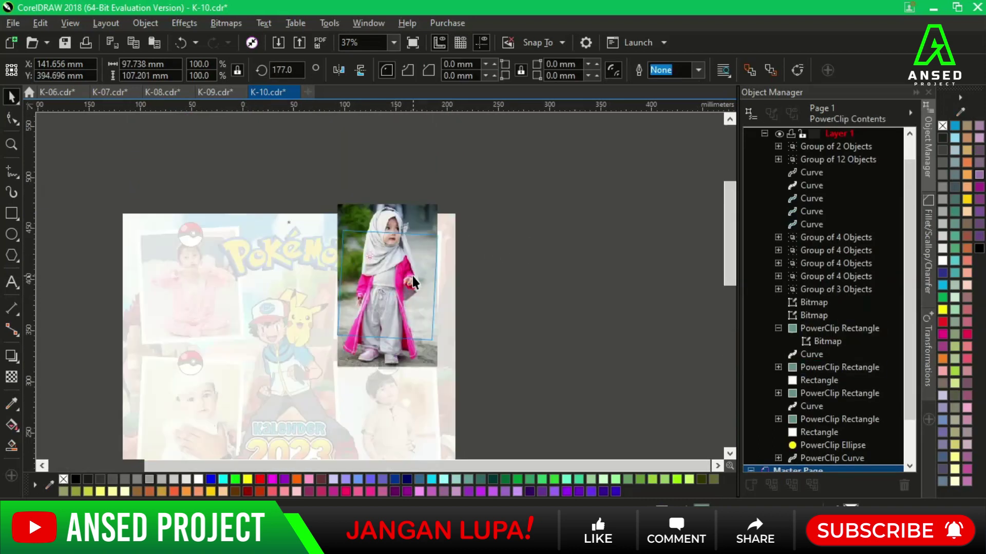
pyautogui.click(423, 245)
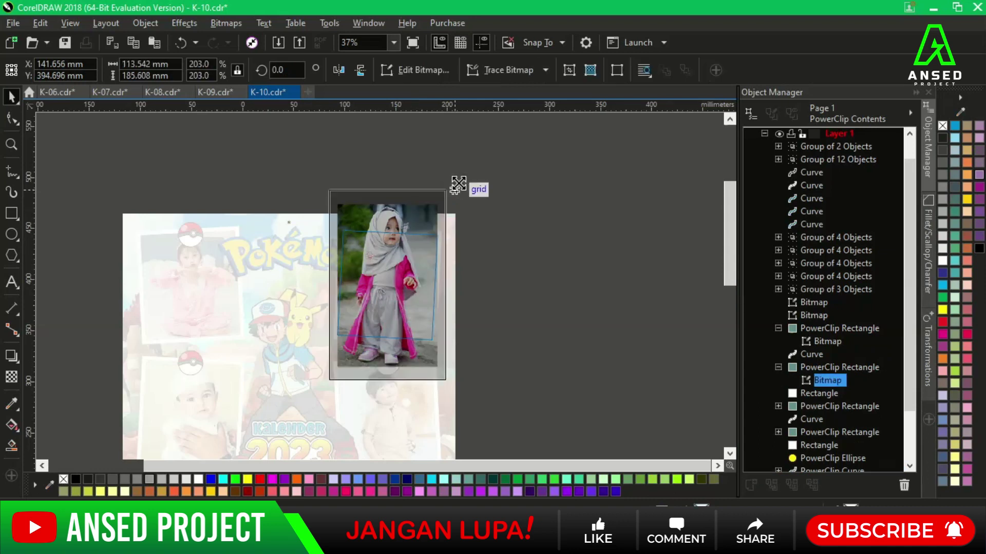
pyautogui.moveTo(458, 185); pyautogui.dragTo(436, 215)
pyautogui.click(426, 234)
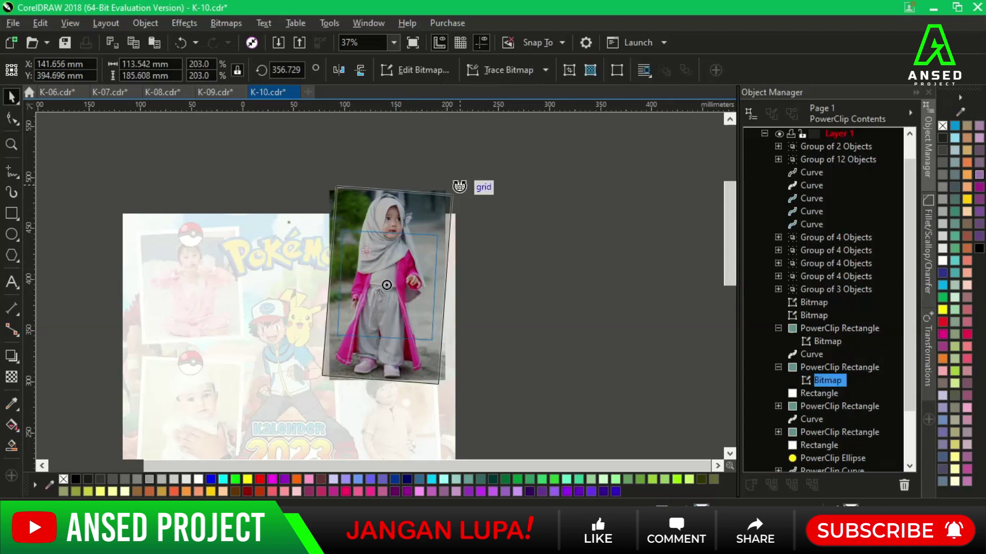
pyautogui.click(406, 261)
pyautogui.moveTo(402, 251); pyautogui.dragTo(396, 292)
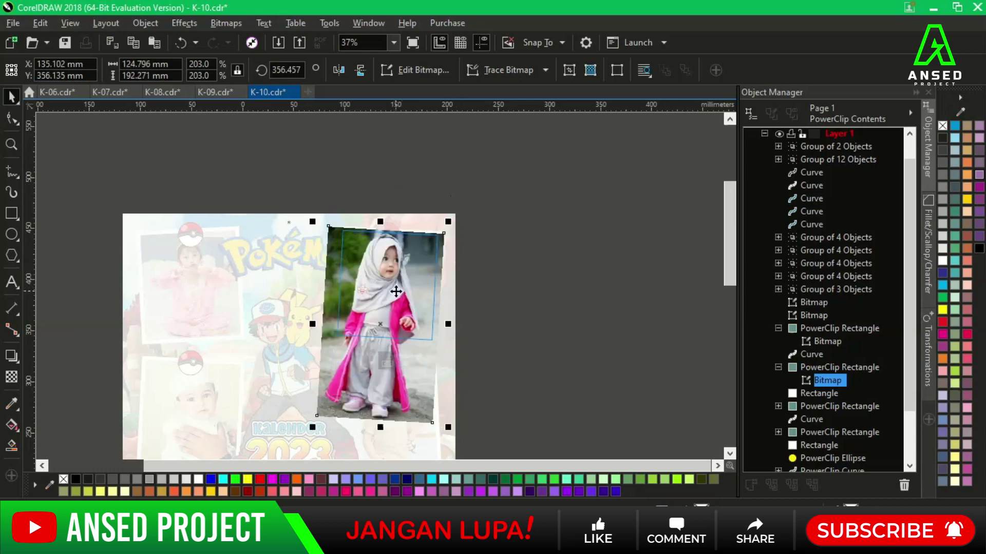
pyautogui.click(405, 361)
# Move the pokeball pairs down to the frames' bottoms, nudging them slightly lower.
pyautogui.click(395, 243)
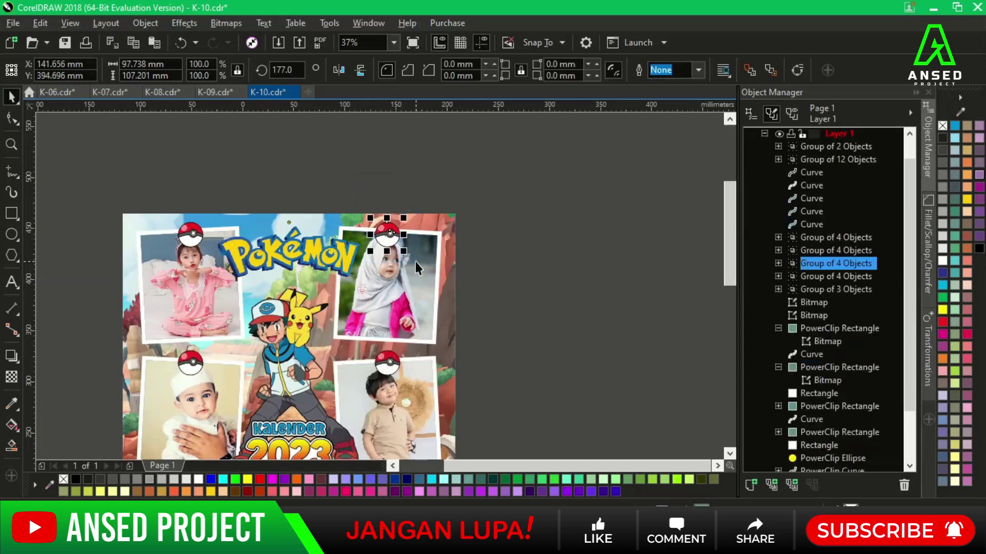
pyautogui.keyDown('shift'); pyautogui.click(215, 258); pyautogui.keyUp('shift')
pyautogui.moveTo(197, 237); pyautogui.dragTo(198, 342)
pyautogui.moveTo(525, 390); pyautogui.dragTo(162, 349)
pyautogui.scroll(-3, 429, 190)
pyautogui.scroll(3, 379, 286)
pyautogui.moveTo(382, 249); pyautogui.dragTo(369, 340)
pyautogui.press('Down')
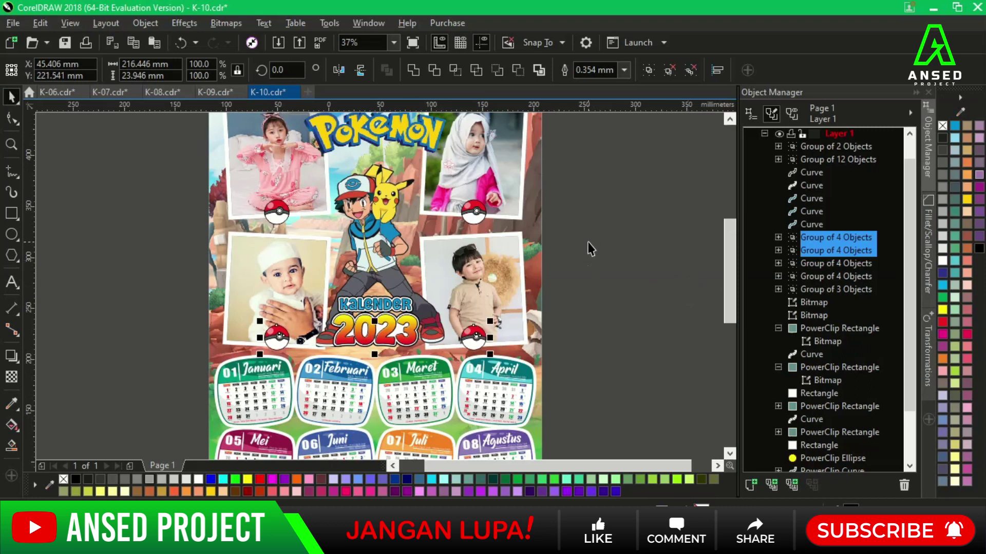
pyautogui.click(588, 242)
pyautogui.press('Down')
pyautogui.press('Down')
pyautogui.press('Down')
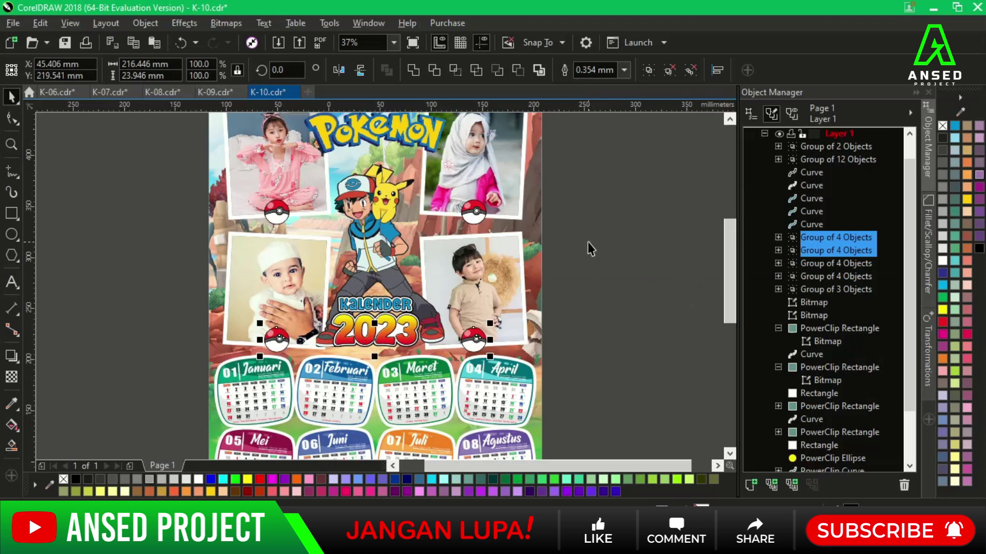
pyautogui.click(636, 257)
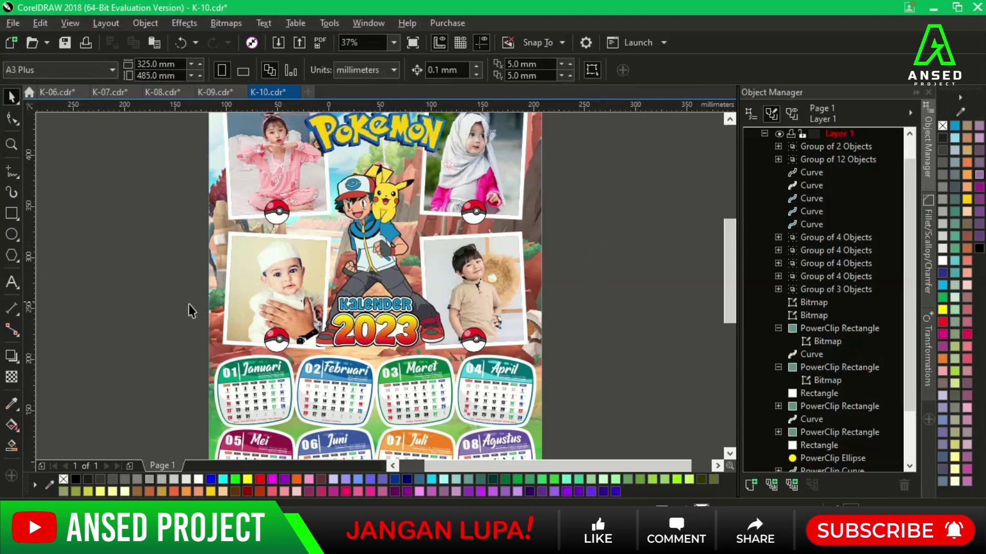
# Shift the lower pokeballs out to the frame corners and the upper ones in beside Ash.
pyautogui.moveTo(312, 364); pyautogui.dragTo(228, 344)
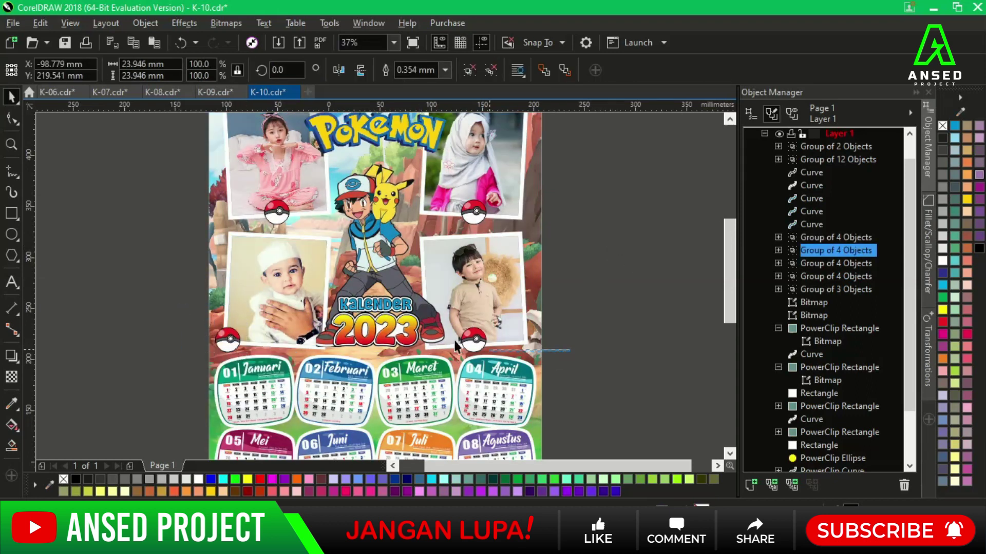
pyautogui.moveTo(576, 365)
pyautogui.mouseDown()
pyautogui.moveTo(462, 326)
pyautogui.moveTo(515, 347)
pyautogui.mouseUp()
pyautogui.click(612, 337)
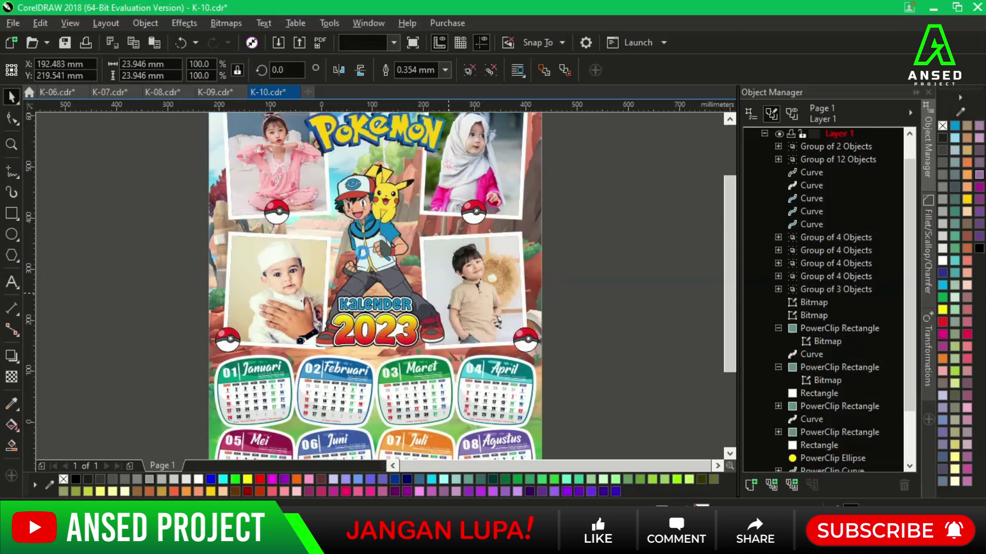
pyautogui.scroll(2, 379, 285)
pyautogui.moveTo(443, 292); pyautogui.dragTo(394, 298)
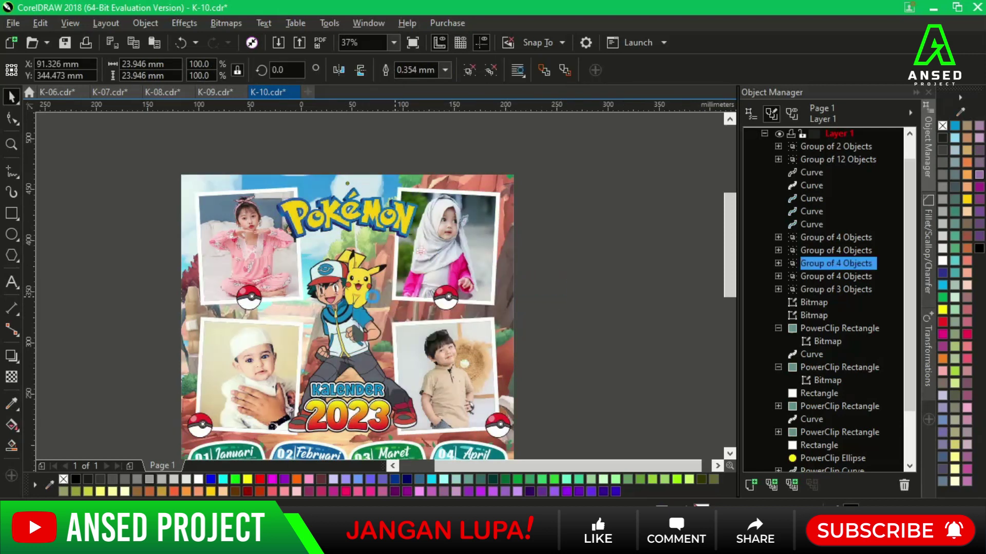
pyautogui.moveTo(249, 296); pyautogui.dragTo(300, 299)
pyautogui.press('Escape')
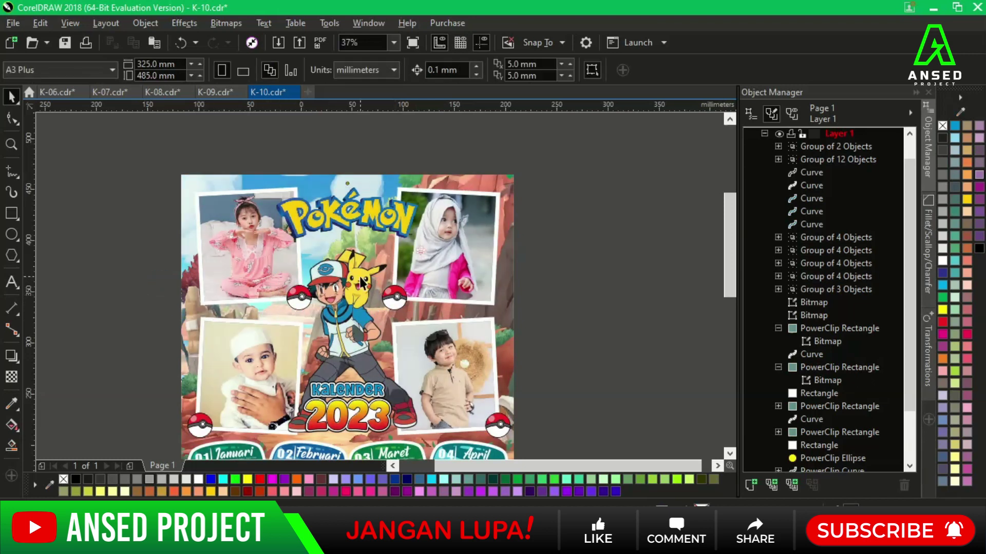
pyautogui.click(361, 280)
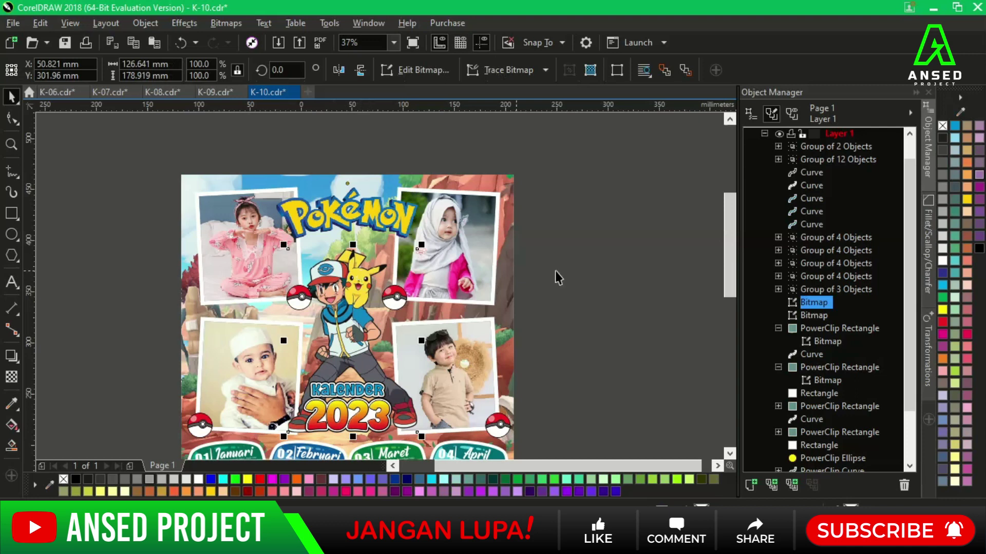
pyautogui.click(643, 277)
pyautogui.scroll(-2, 379, 292)
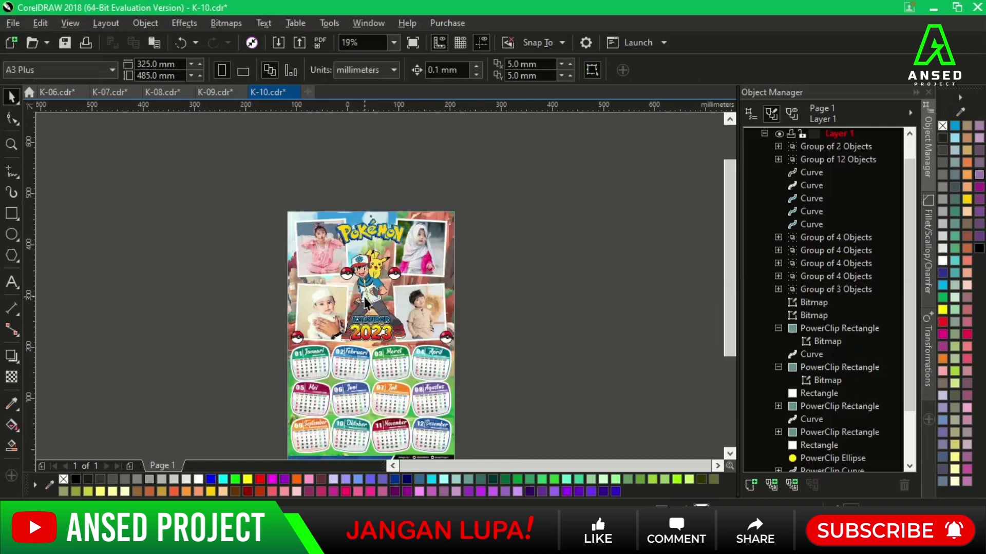
pyautogui.click(393, 42)
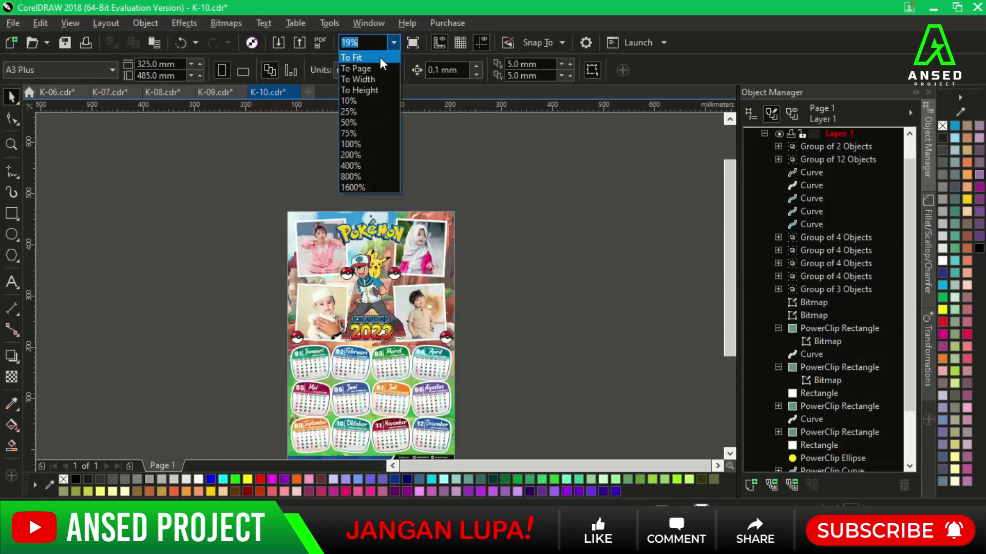